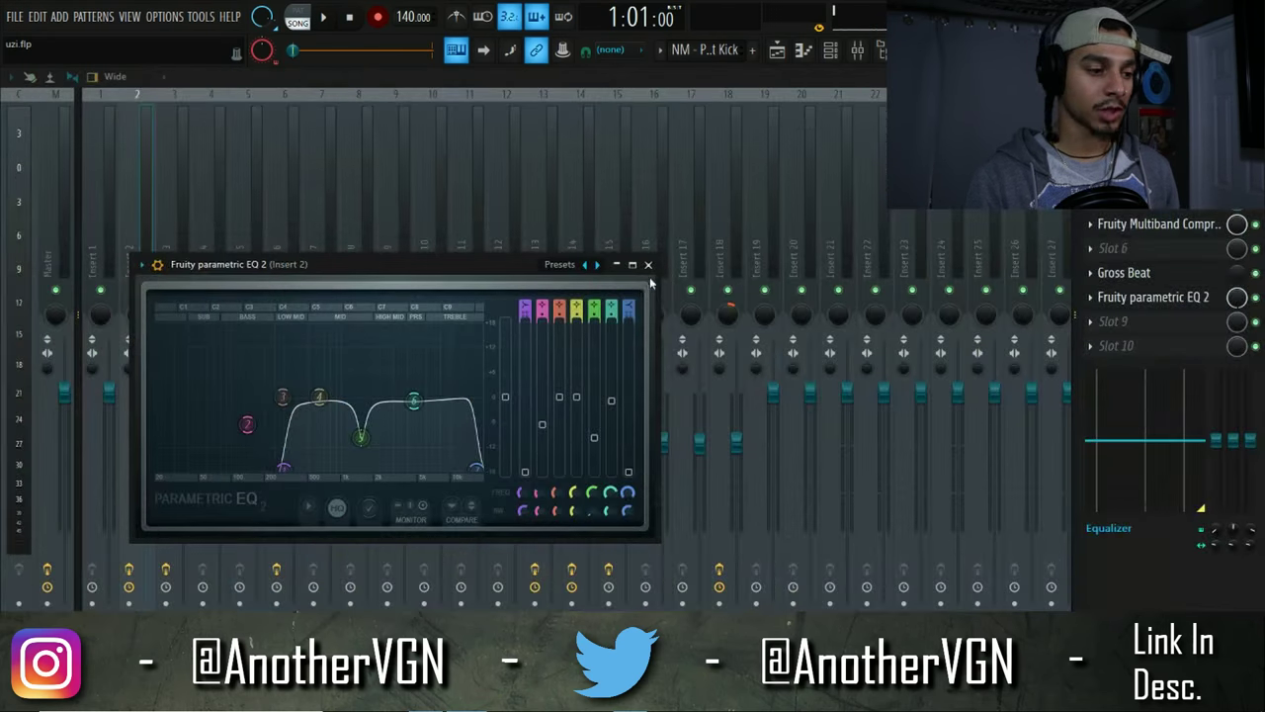
- Review the Parametric EQ 2 curve and the Gross Beat effect on mixer Insert 2
left_click(655, 269)
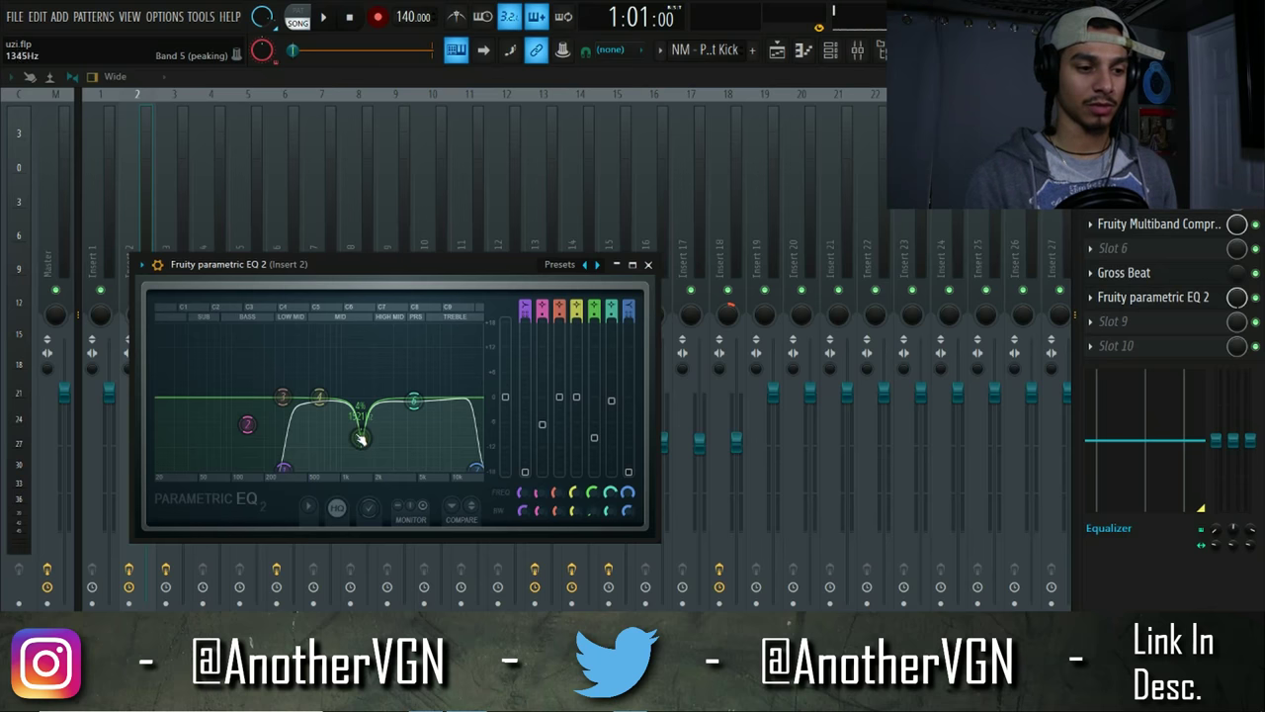
left_click(648, 264)
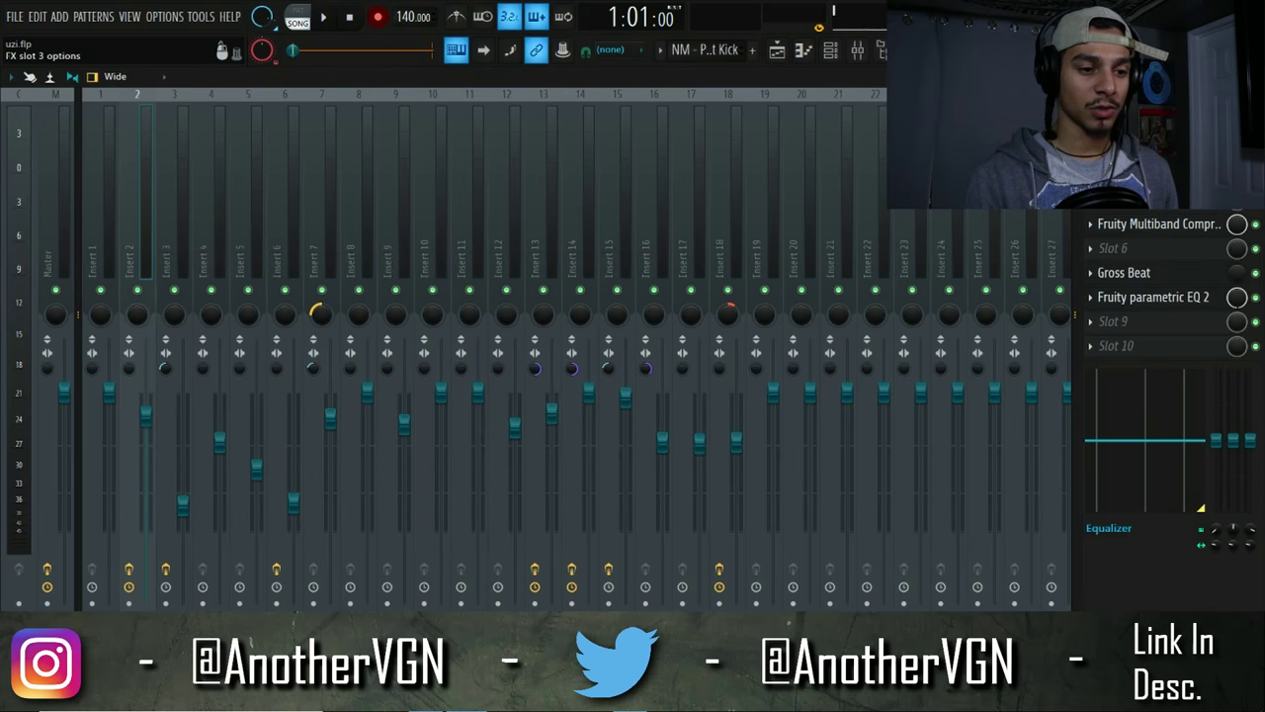
left_click(1124, 272)
left_click(830, 286)
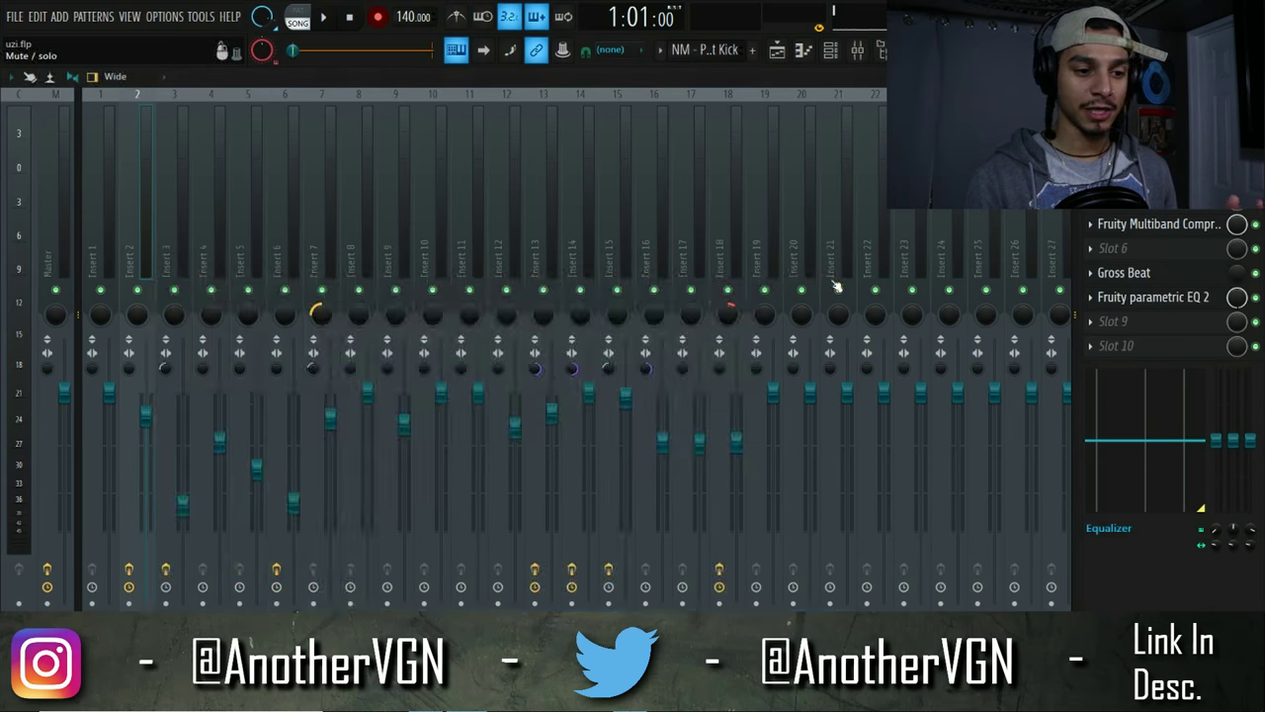
- Inspect the Fruity Multiband Compressor and the Fruity parametric EQ 2 below Gross Beat on Insert 2
left_click(1151, 223)
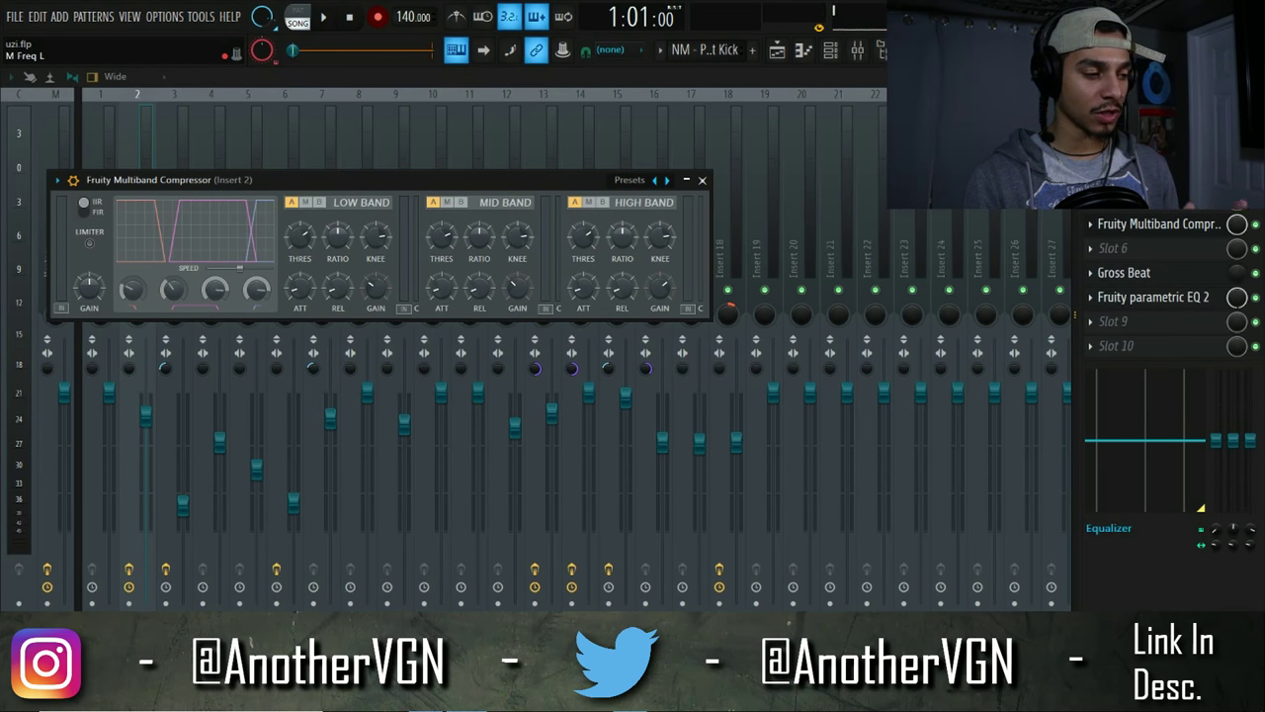
left_click(702, 180)
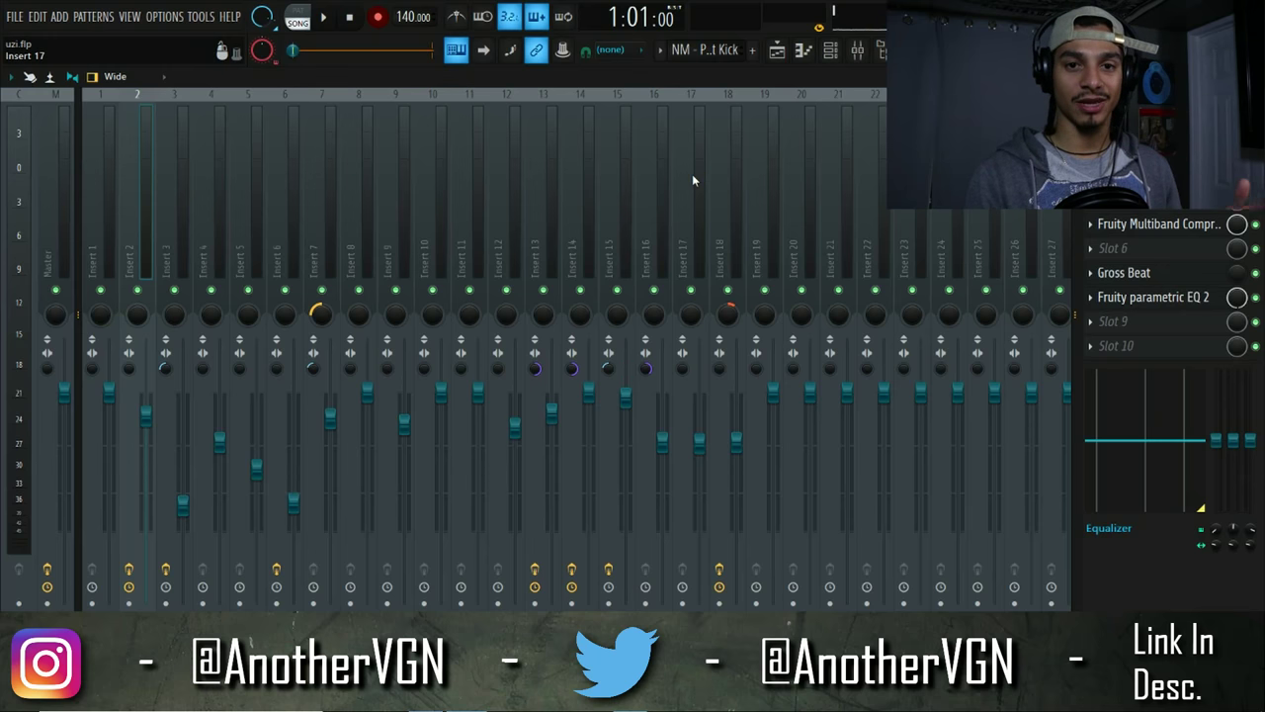
left_click(1175, 303)
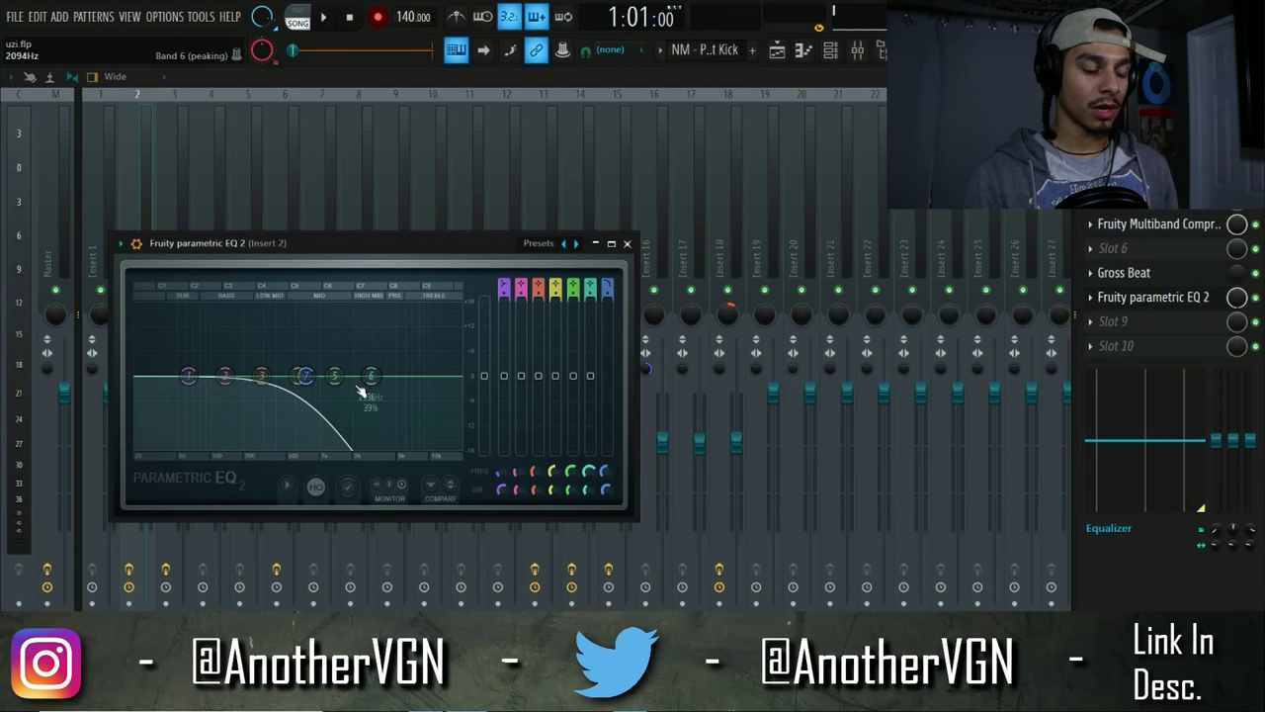
left_click(638, 242)
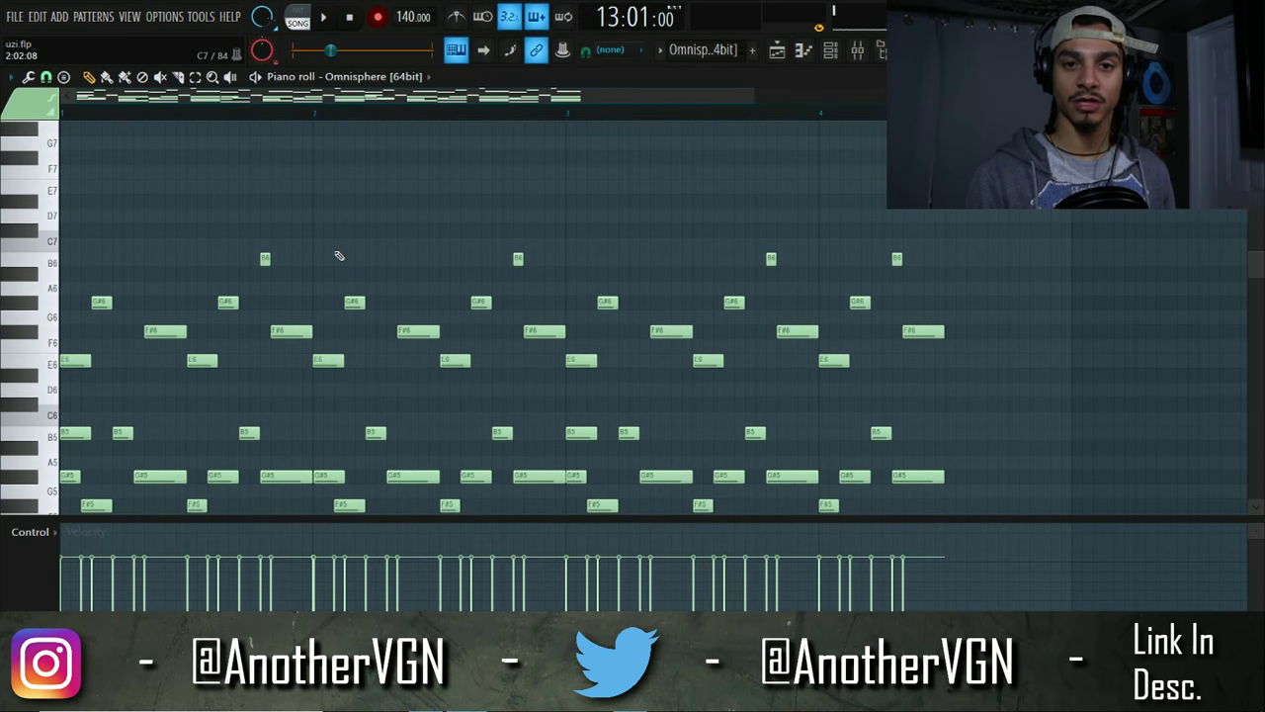
- Play the first Omnisphere melody in the piano roll, examine its notes, and return to the playlist
key("space")
scroll(771, 246, "down", 5)
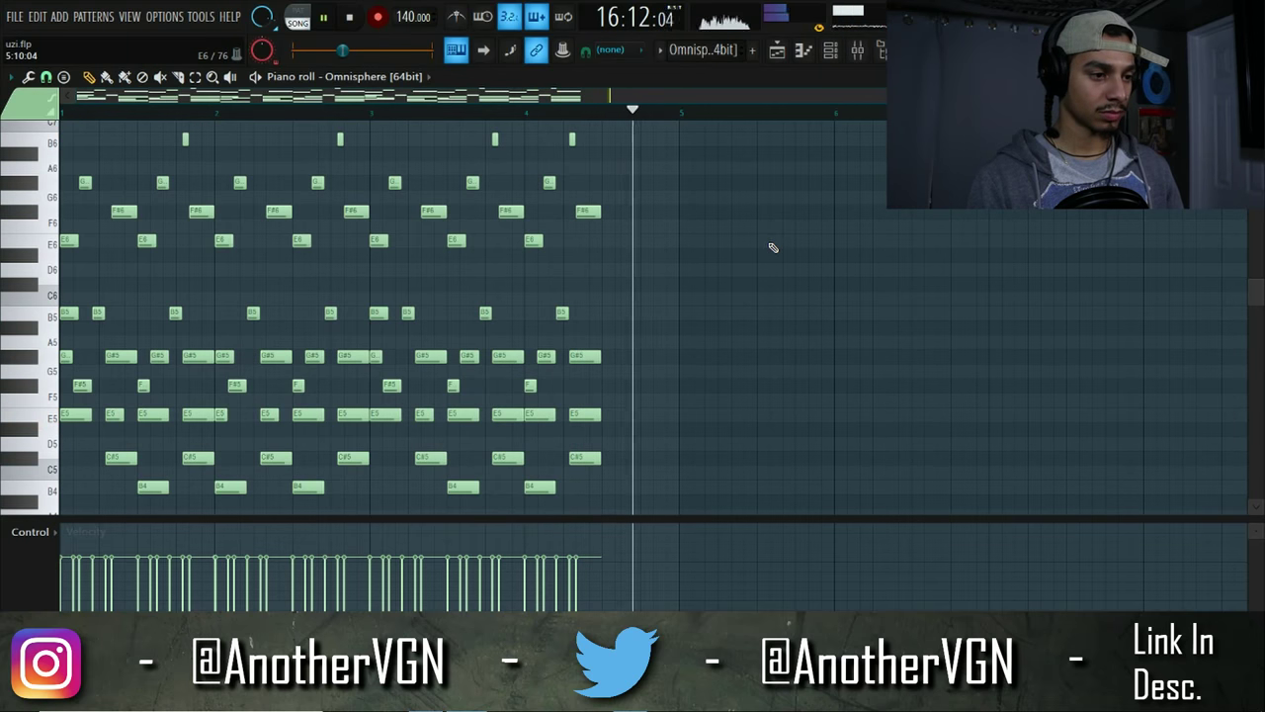
key("space")
key("F5")
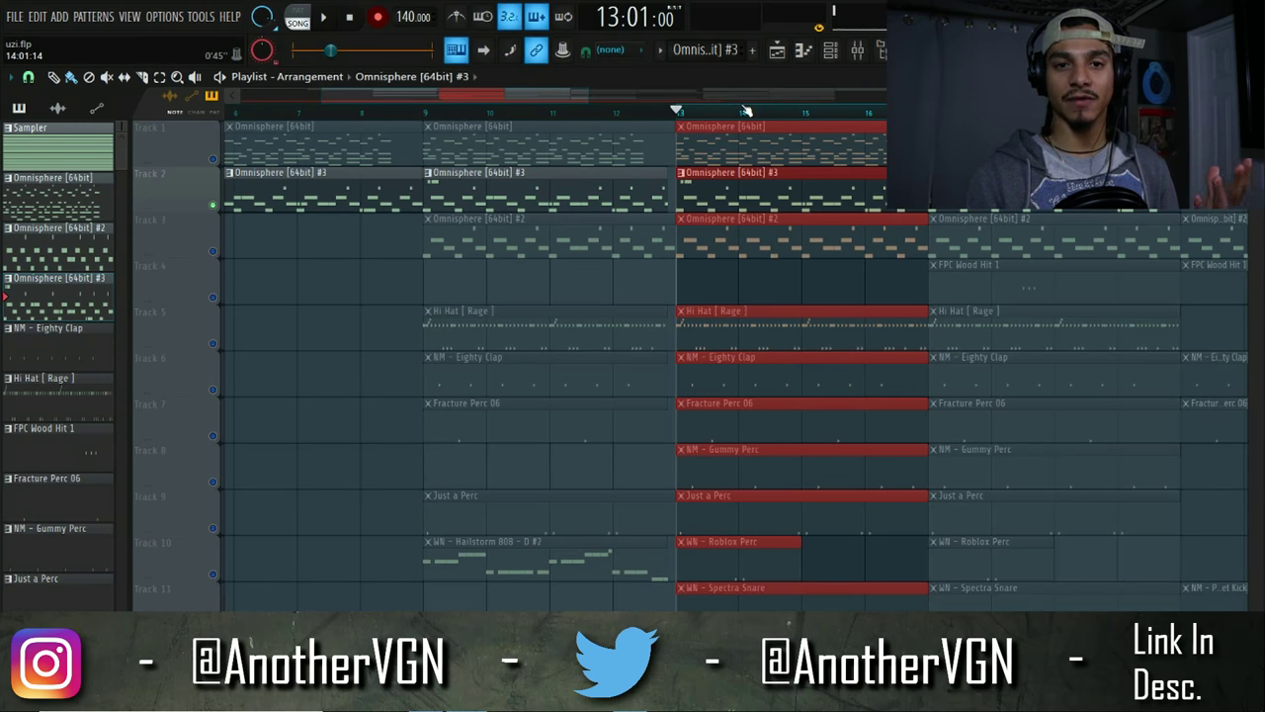
- Check the patch loaded in Omnisphere #3 and play its pattern from bar 13
double_click(692, 178)
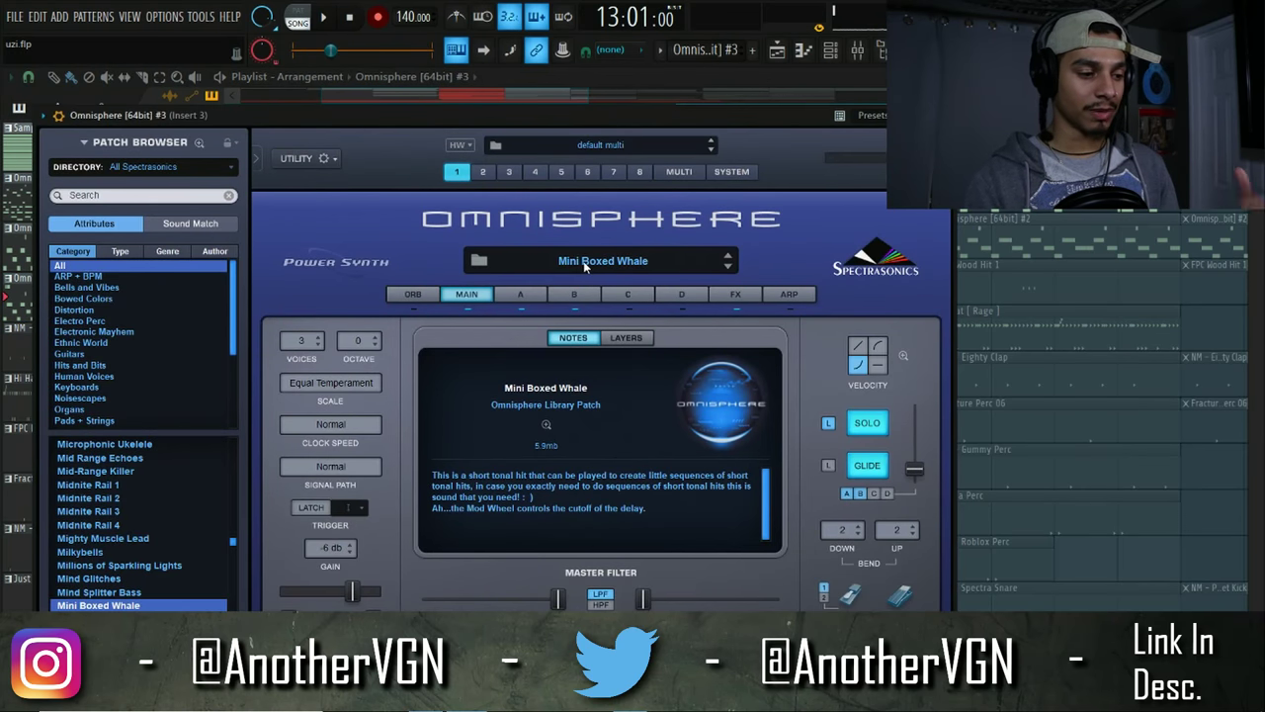
key("Escape")
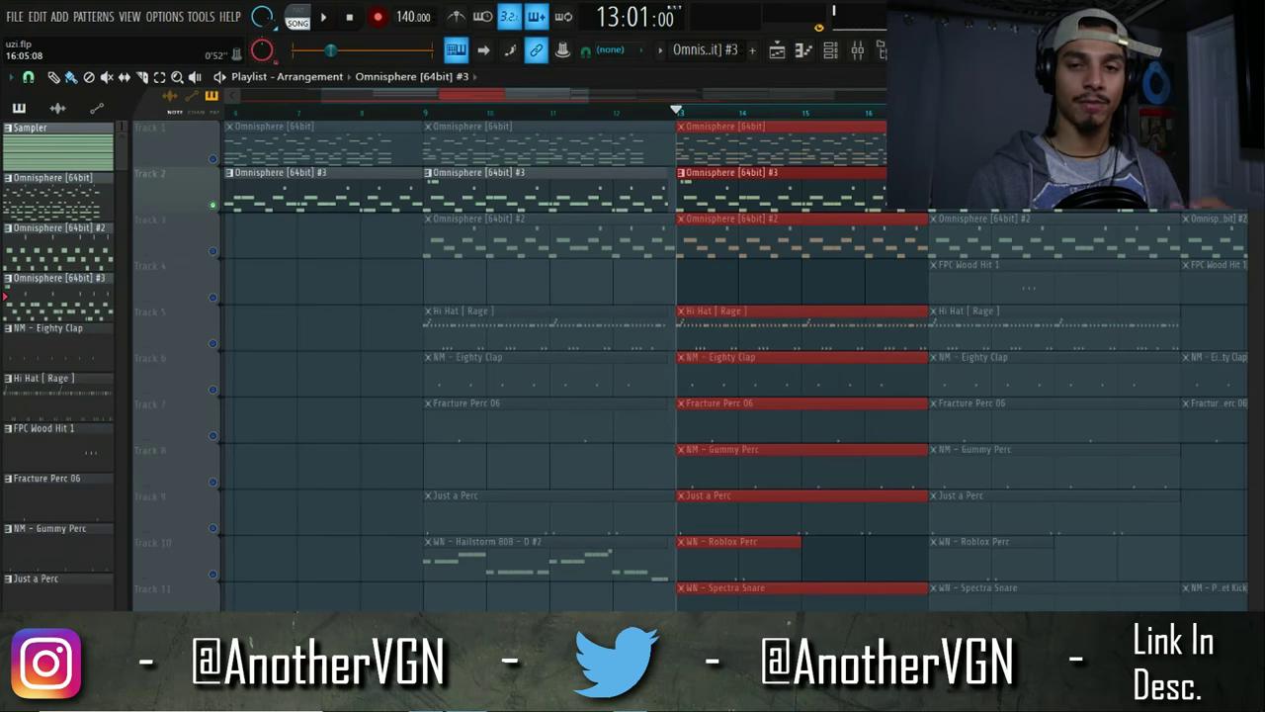
double_click(715, 188)
key("space")
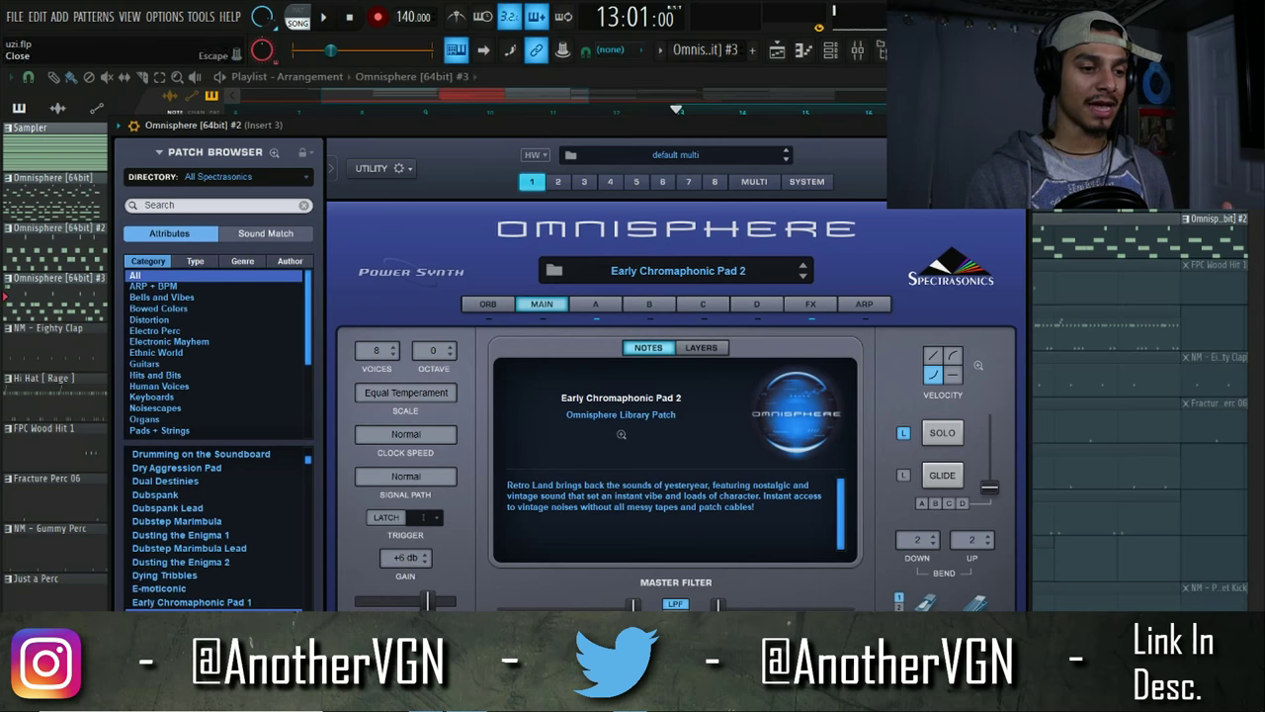
- Close the Omnisphere #2 patch window and play its melody in the piano roll
key("Escape")
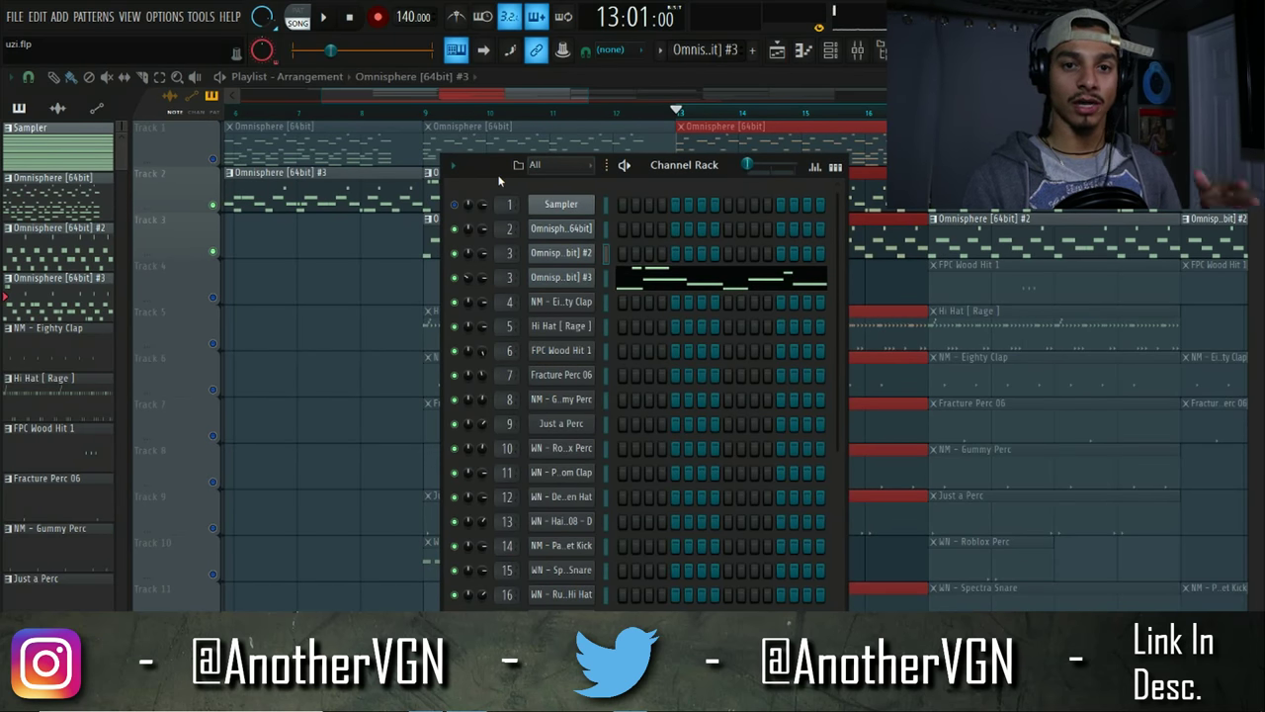
left_click_drag(497, 174, 527, 292)
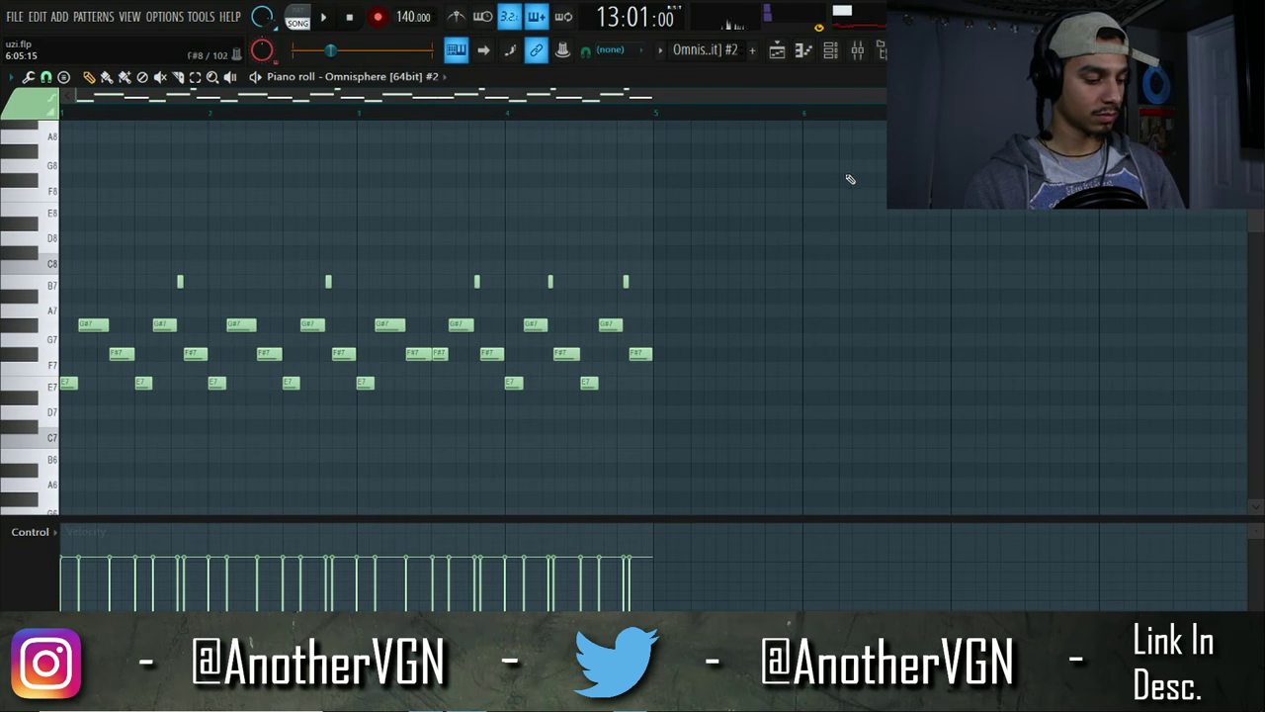
key("space")
key("alt+r")
left_click(732, 499)
key("space")
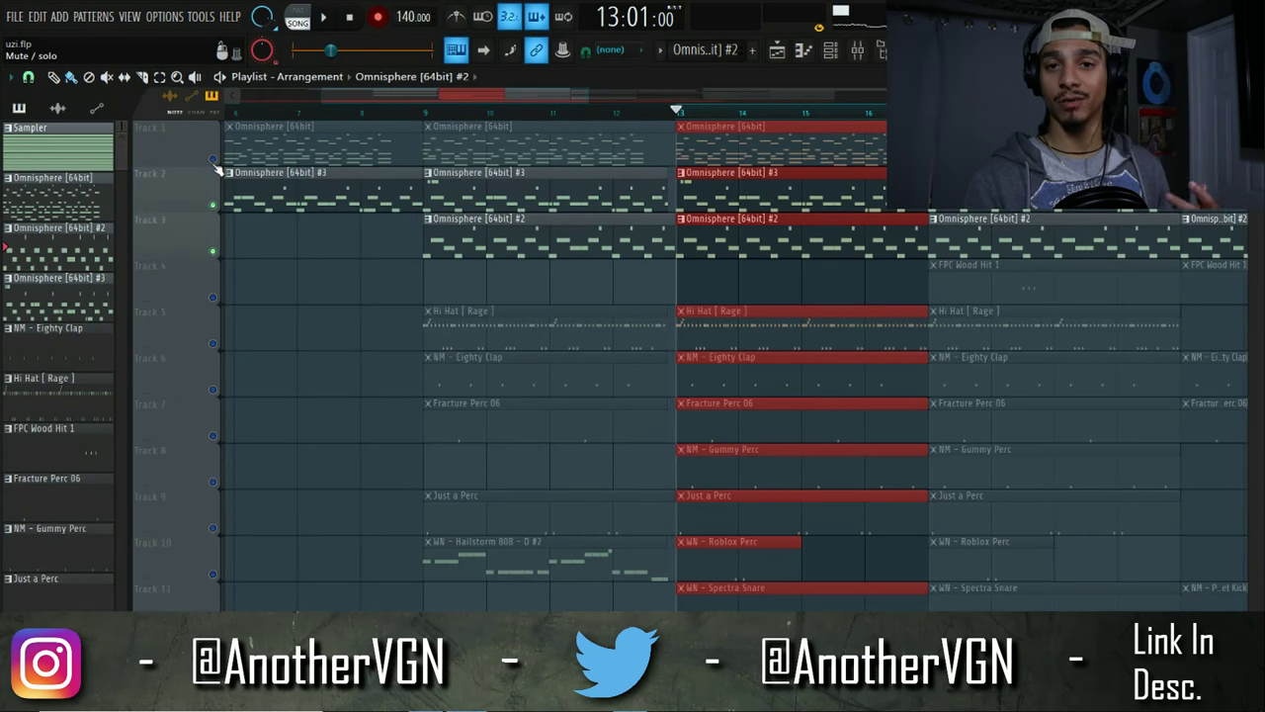
- Unmute Track 1 and play the three Omnisphere melodies together from bar 13
left_click(214, 161)
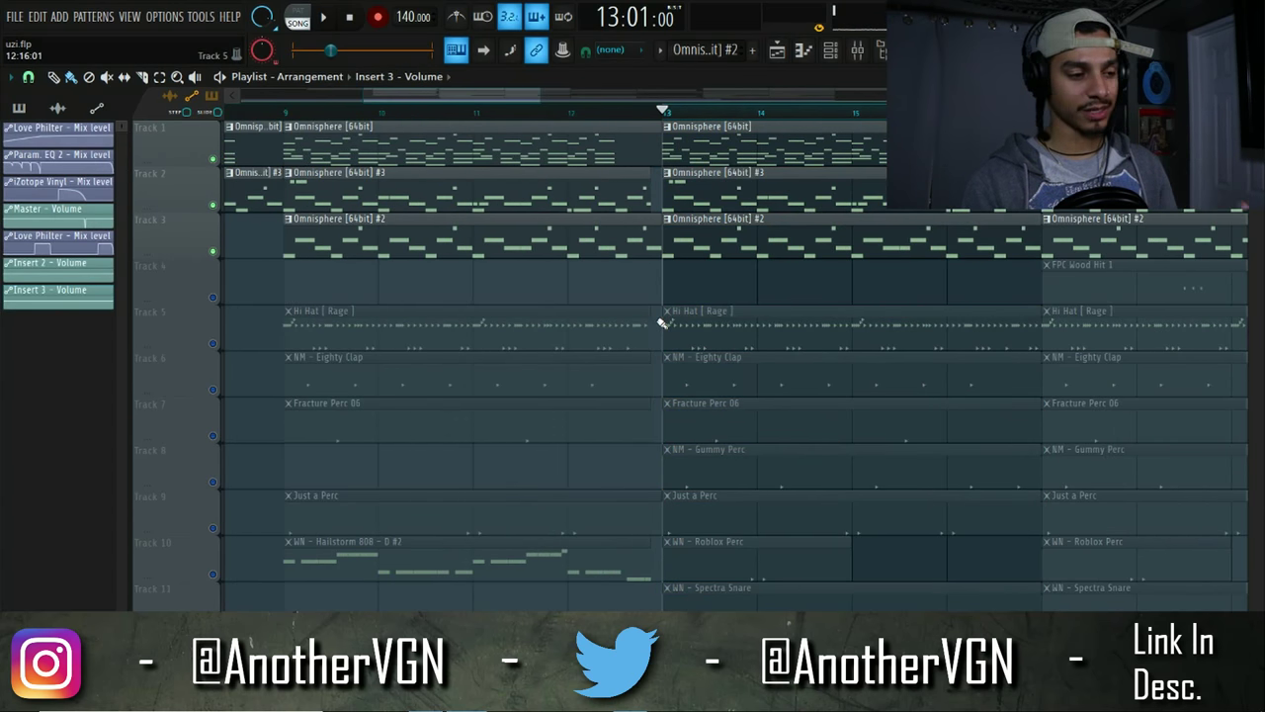
key("space")
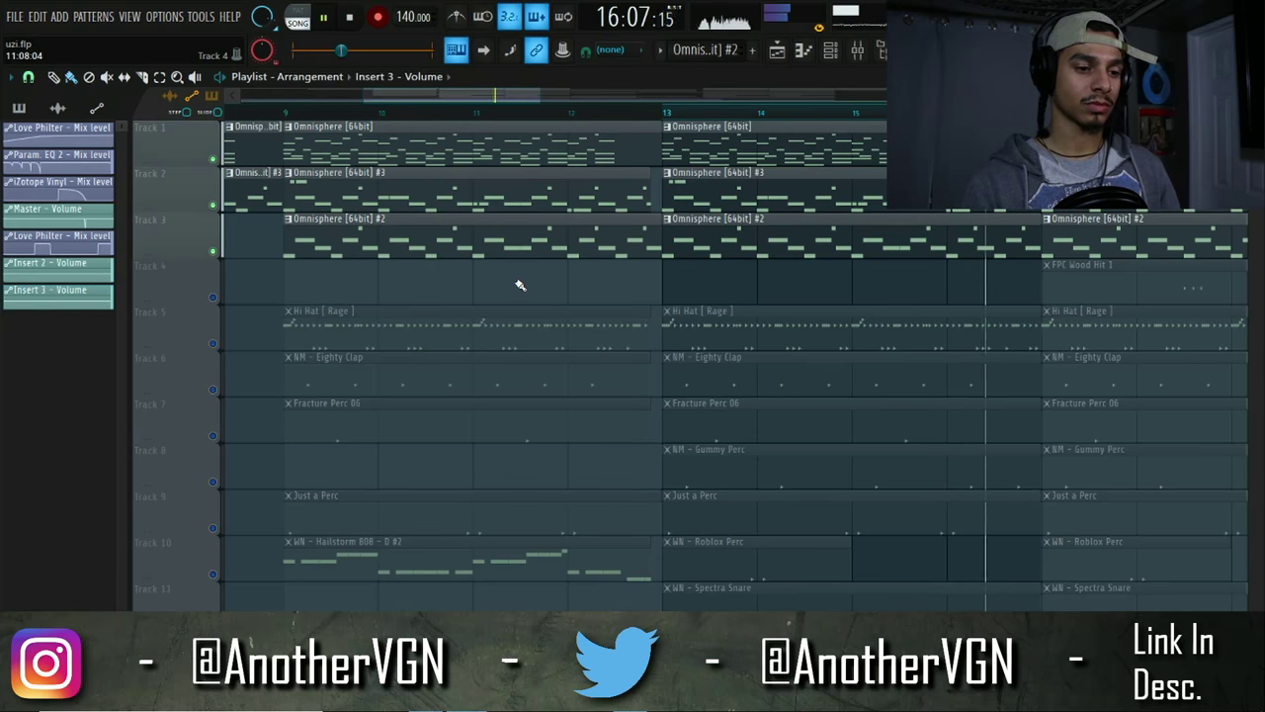
key("space")
scroll(514, 284, "down", 1)
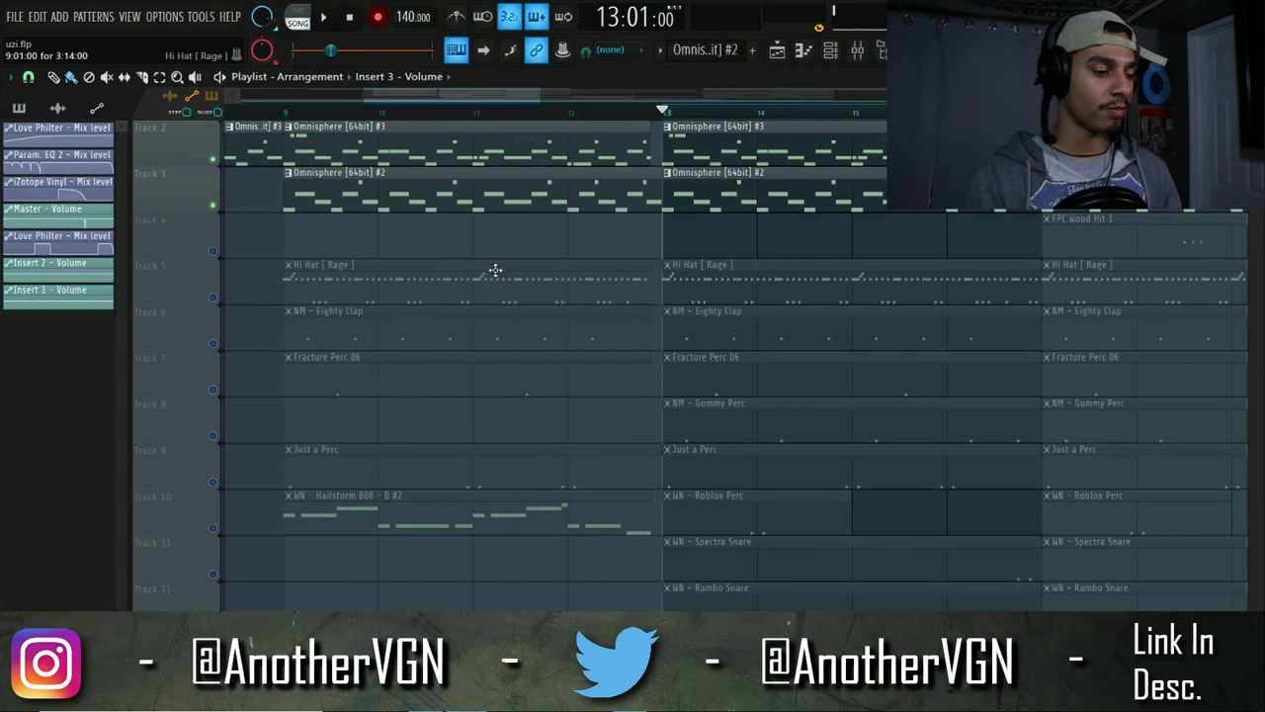
scroll(465, 276, "up", 1)
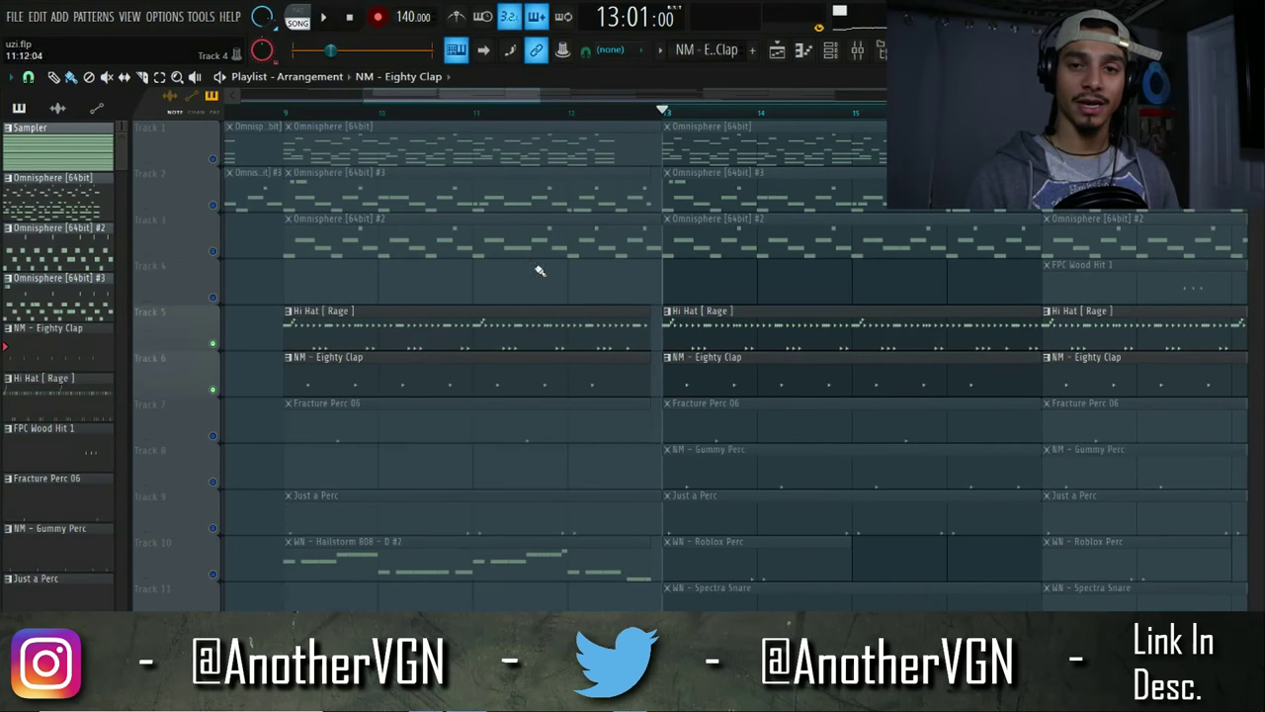
- Open the Hi Hat [ Rage ] pattern in the piano roll and play through its rolls and pitch changes
double_click(797, 318)
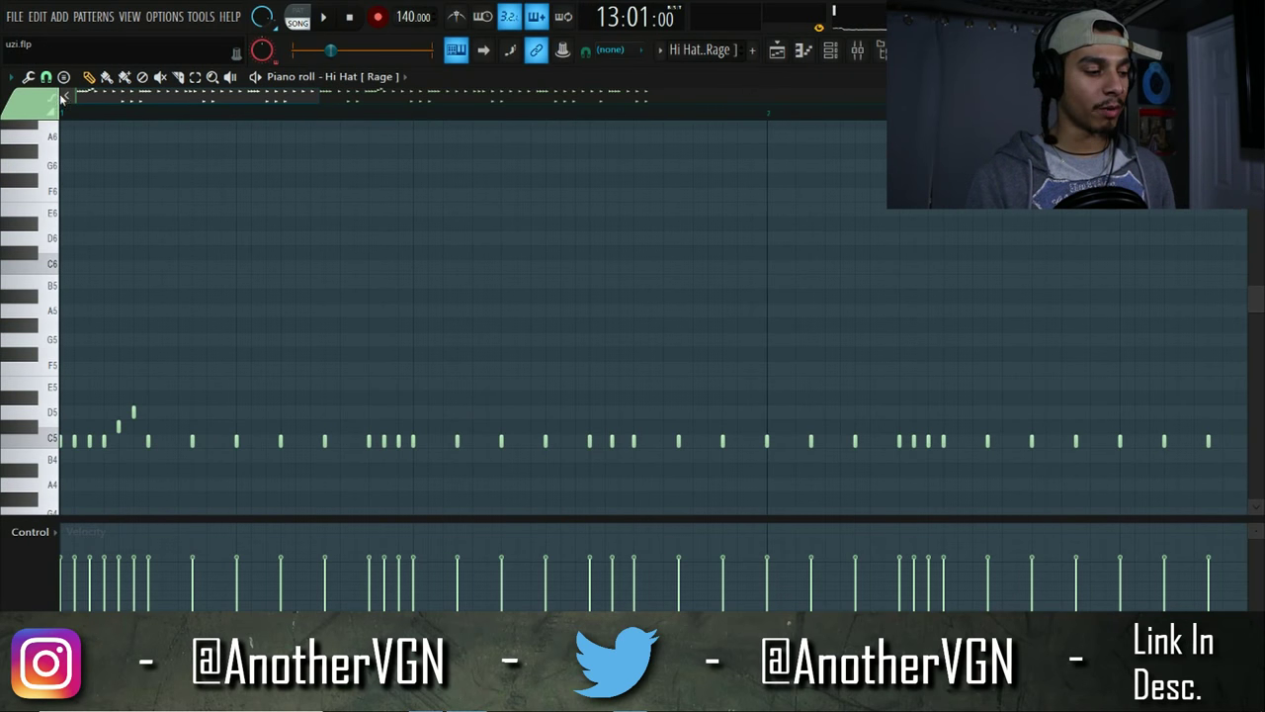
scroll(196, 232, "down", 1)
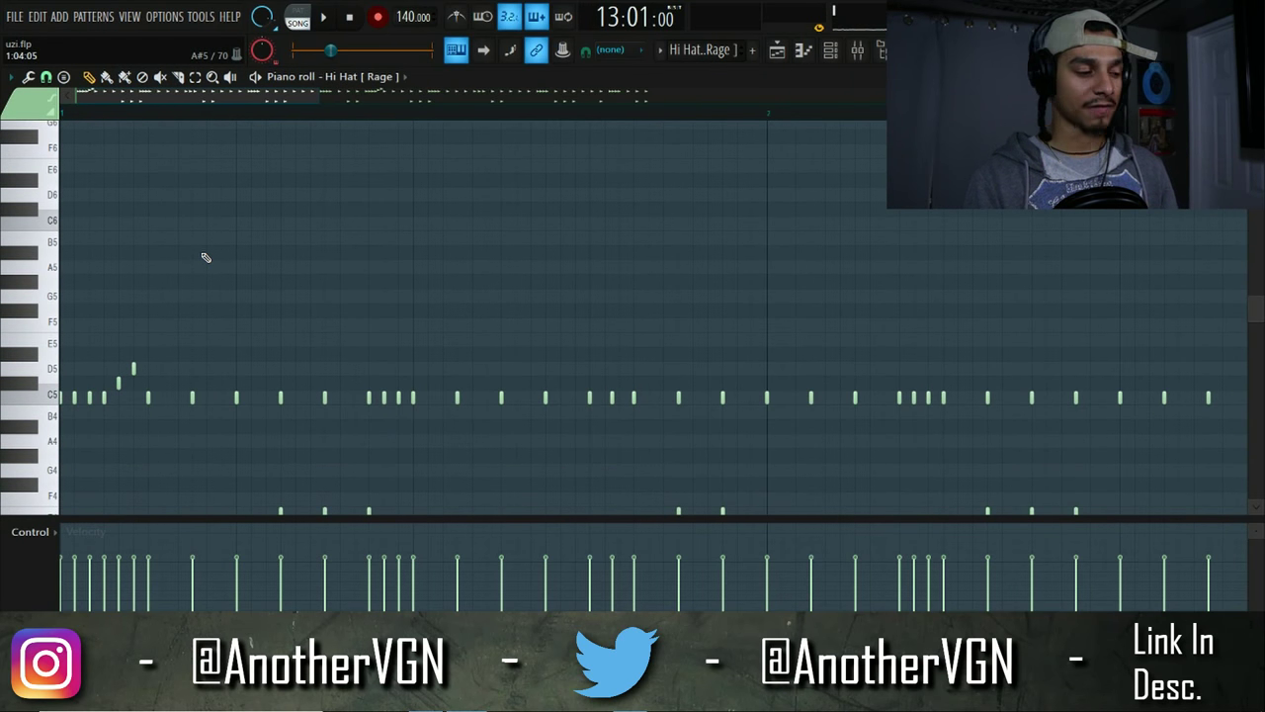
scroll(201, 350, "up", 1)
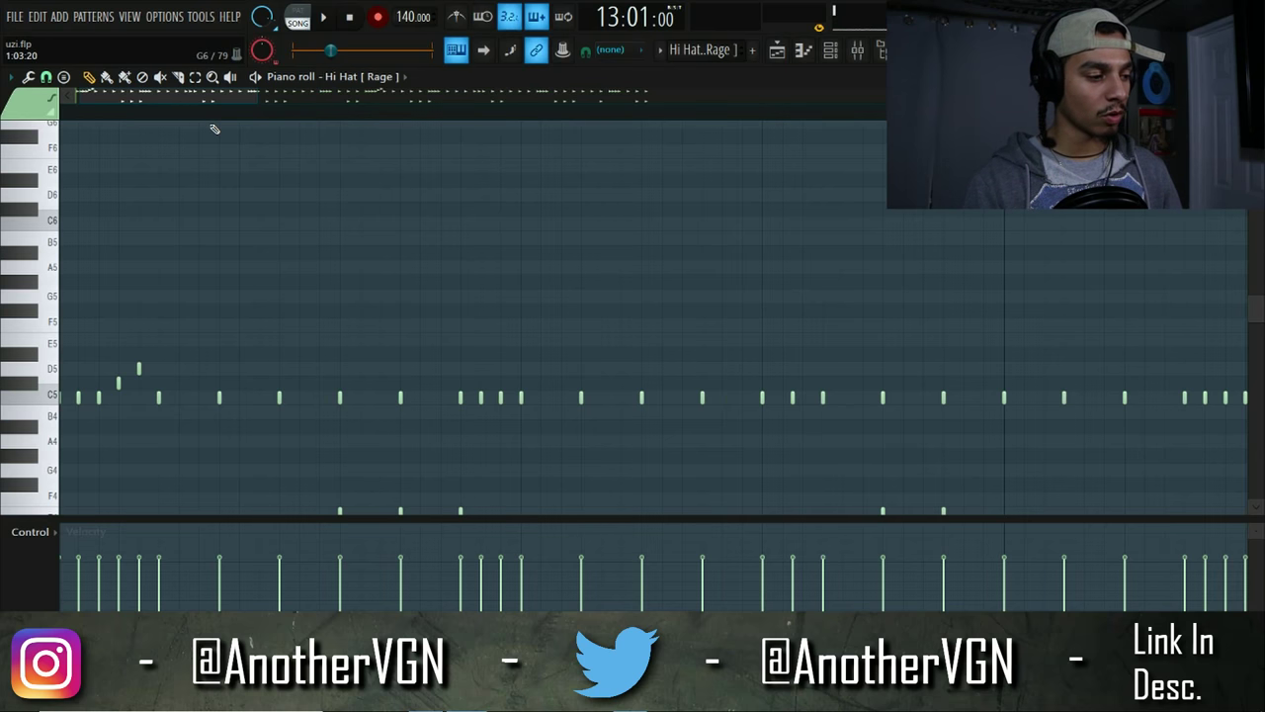
scroll(70, 139, "down", 2)
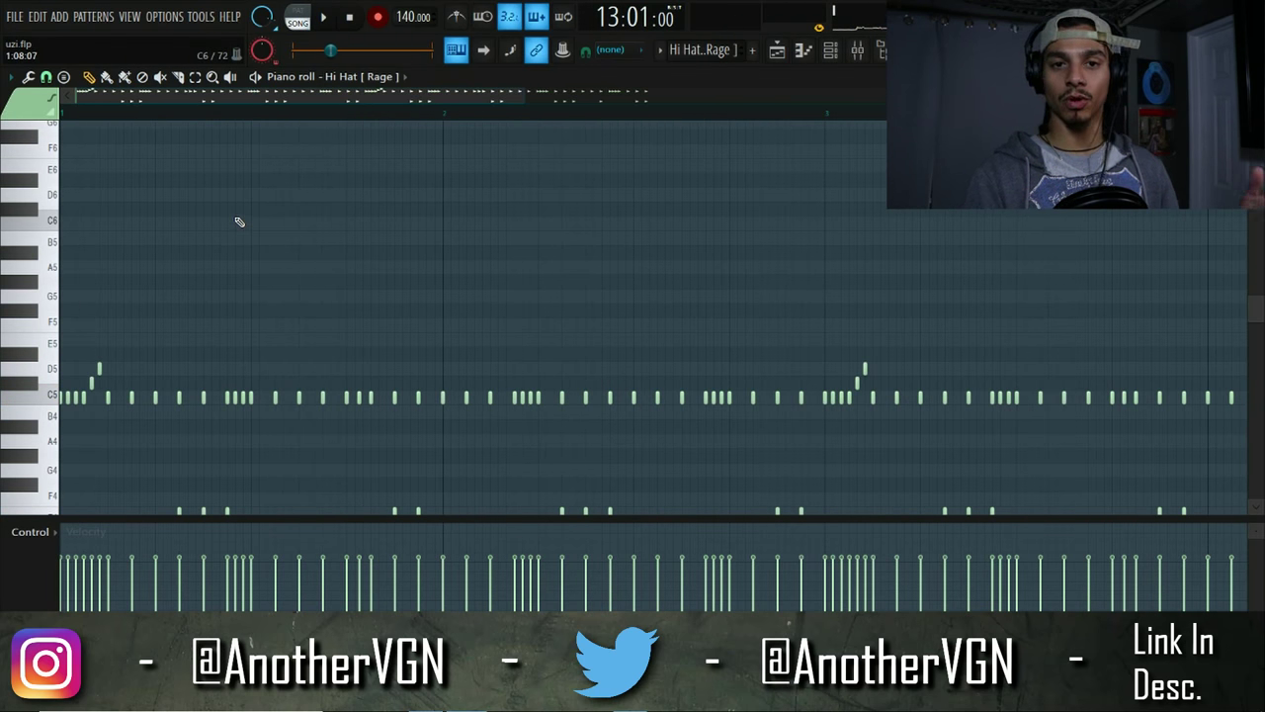
key("space")
scroll(226, 214, "down", 3)
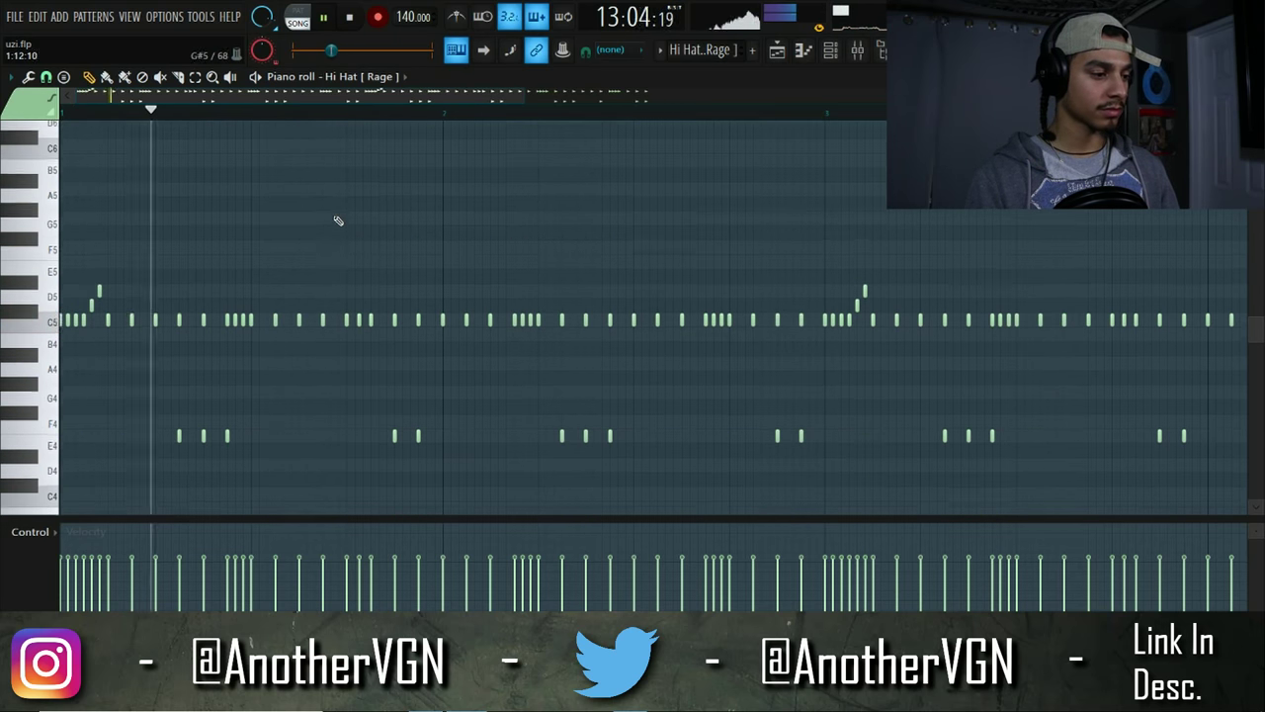
scroll(345, 193, "up", 2)
scroll(345, 193, "down", 2)
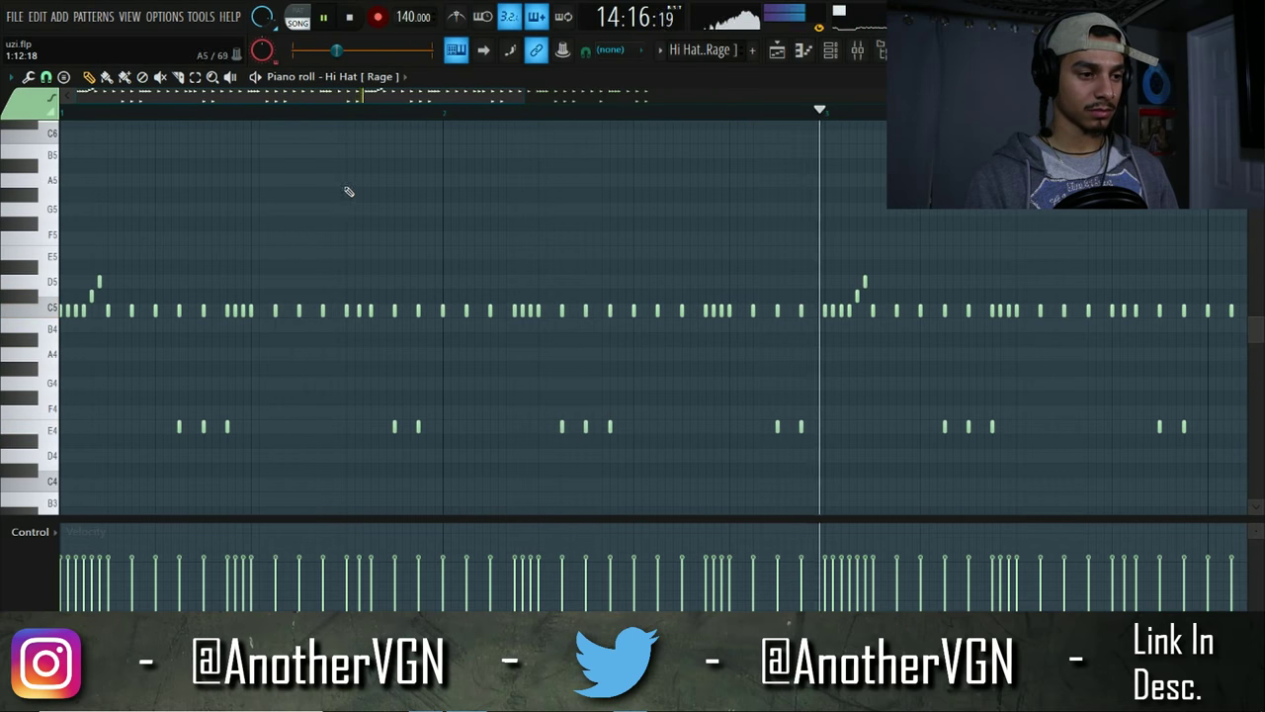
key("space")
- Unmute Tracks 7 and 8 in the playlist and play Fracture Perc 06 and Gummy Perc with the hi-hat and clap
left_click(777, 50)
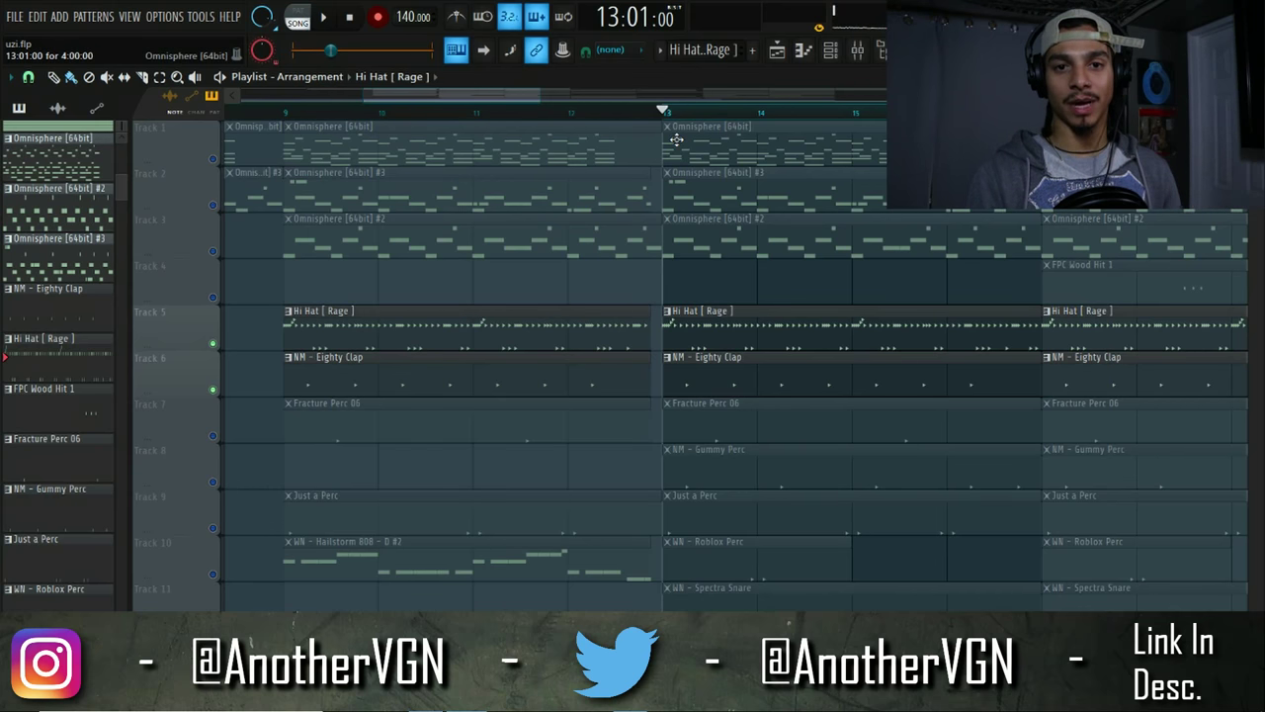
left_click(212, 434)
left_click(212, 482)
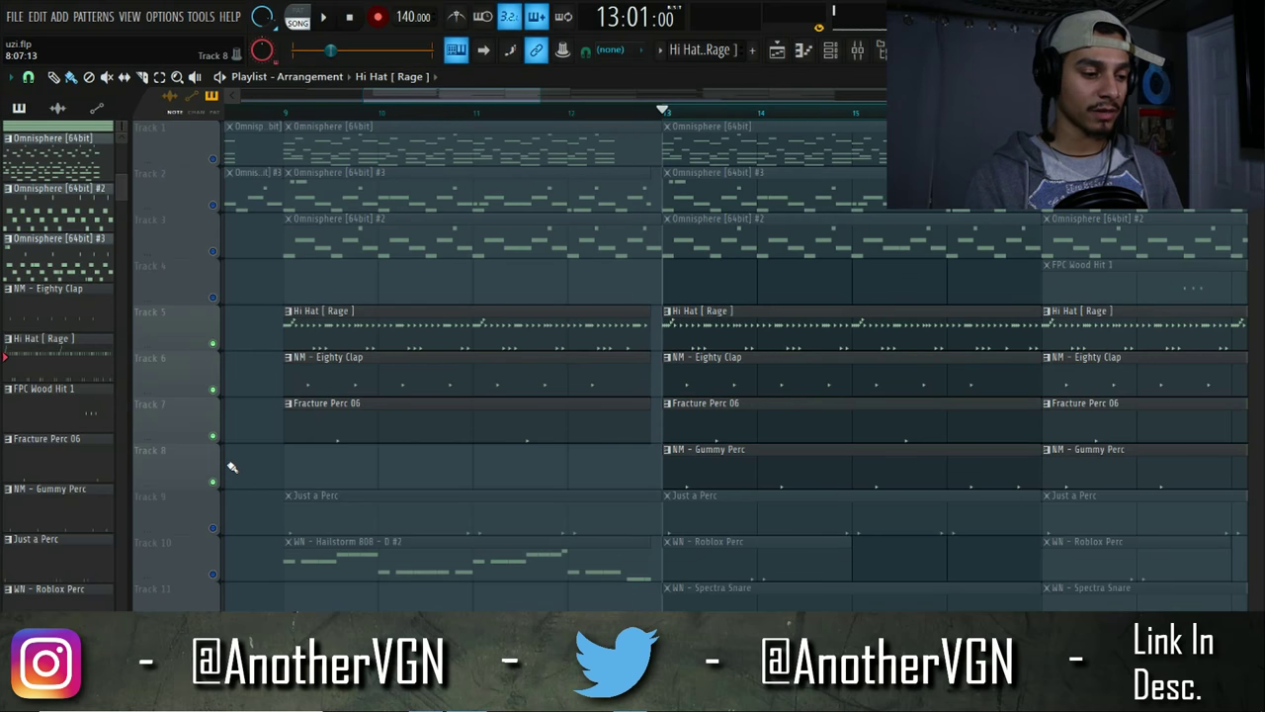
key("space")
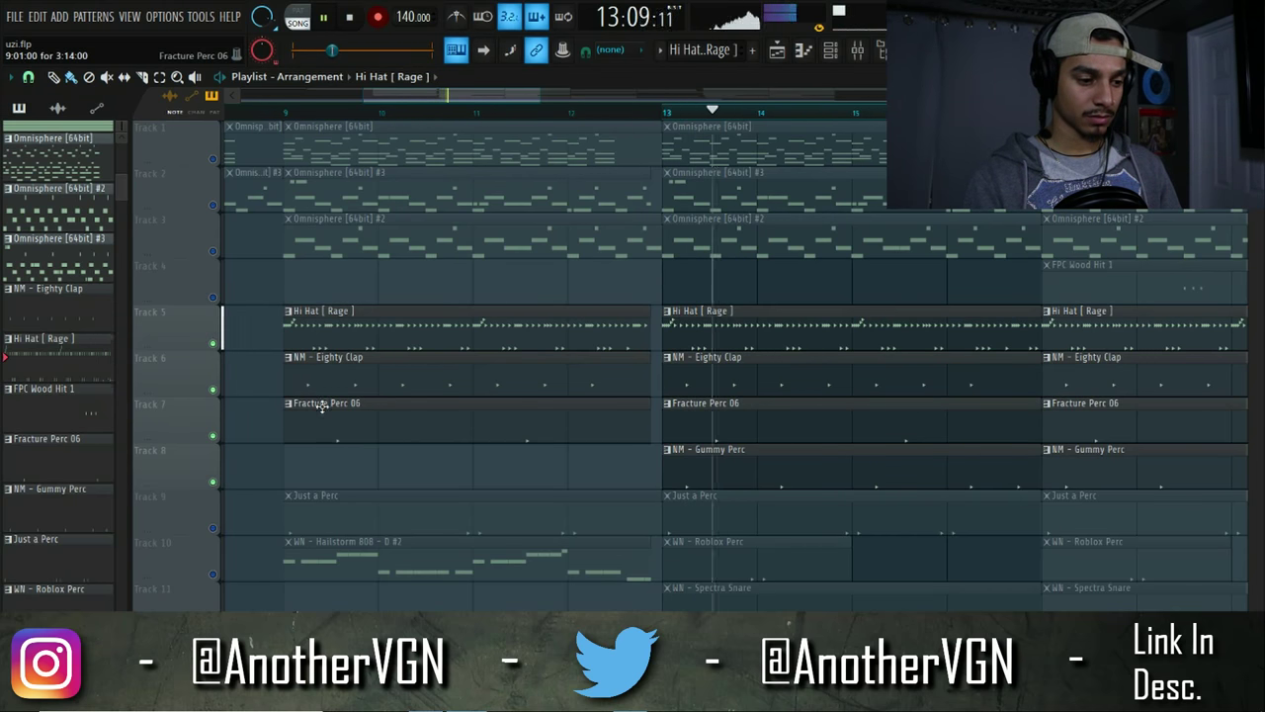
scroll(520, 322, "down", 1)
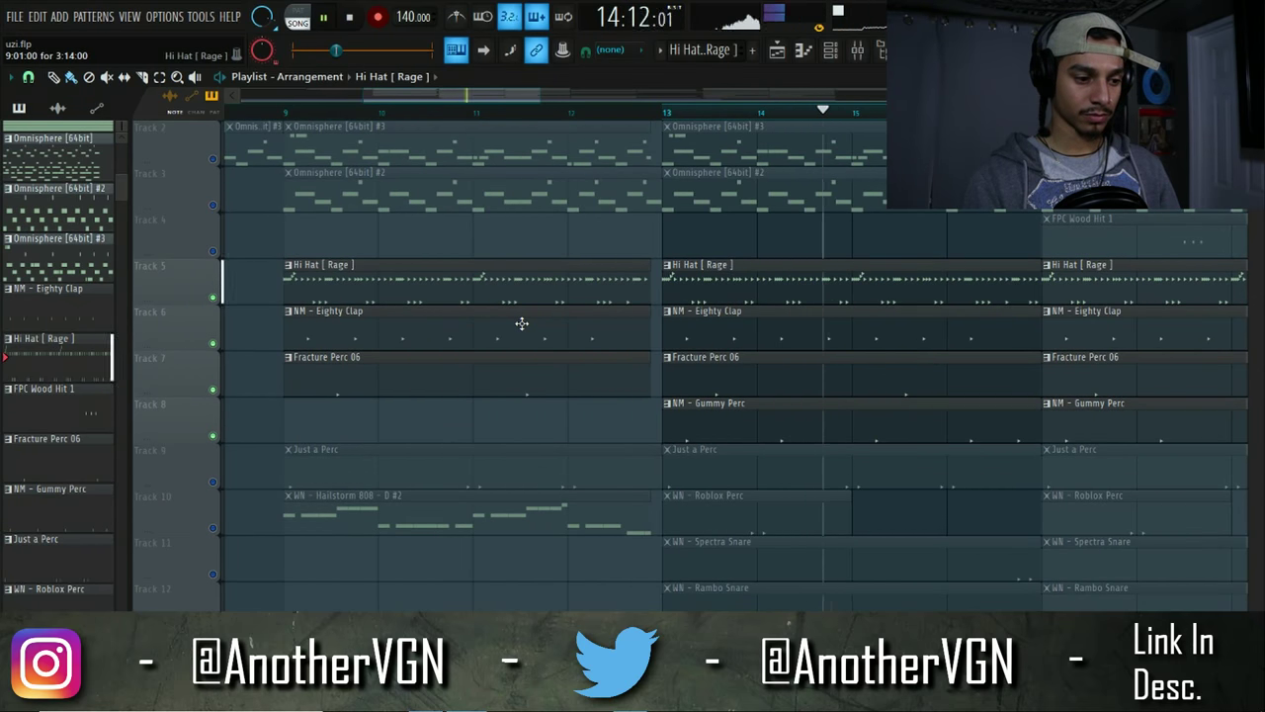
key("space")
- Unmute Tracks 9 and 10 and play Just a Perc and Roblox Perc with the other drums from bar 13
left_click(214, 482)
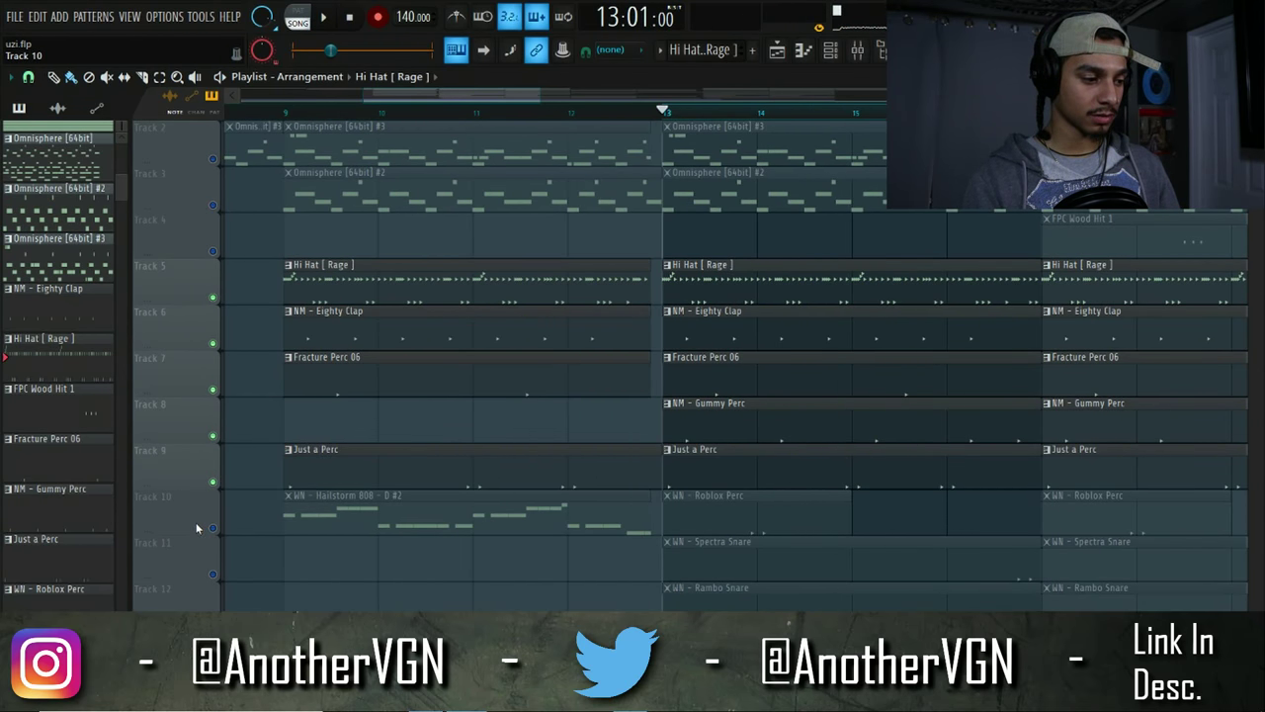
left_click(213, 528)
scroll(288, 409, "down", 1)
key("space")
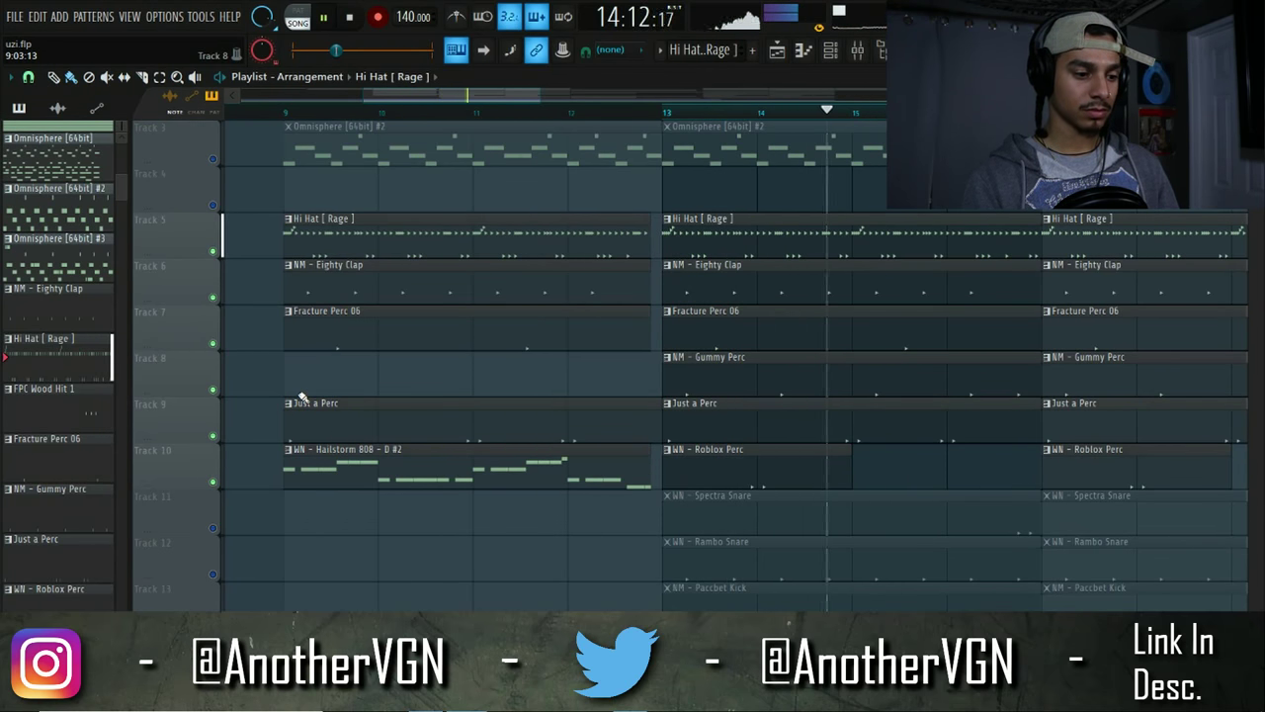
key("space")
- Unmute Track 11, play the Spectra Snare with the drums from bar 16, and return the playhead to bar 13
scroll(220, 484, "down", 1)
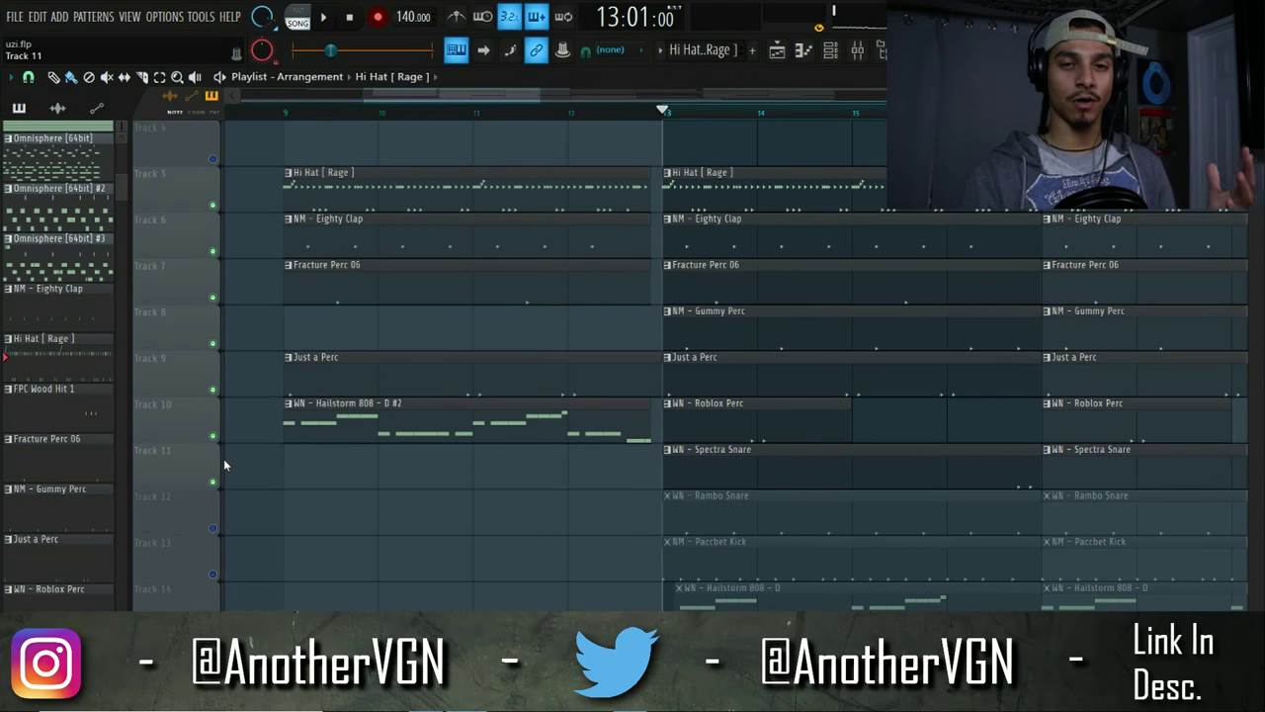
left_click(947, 111)
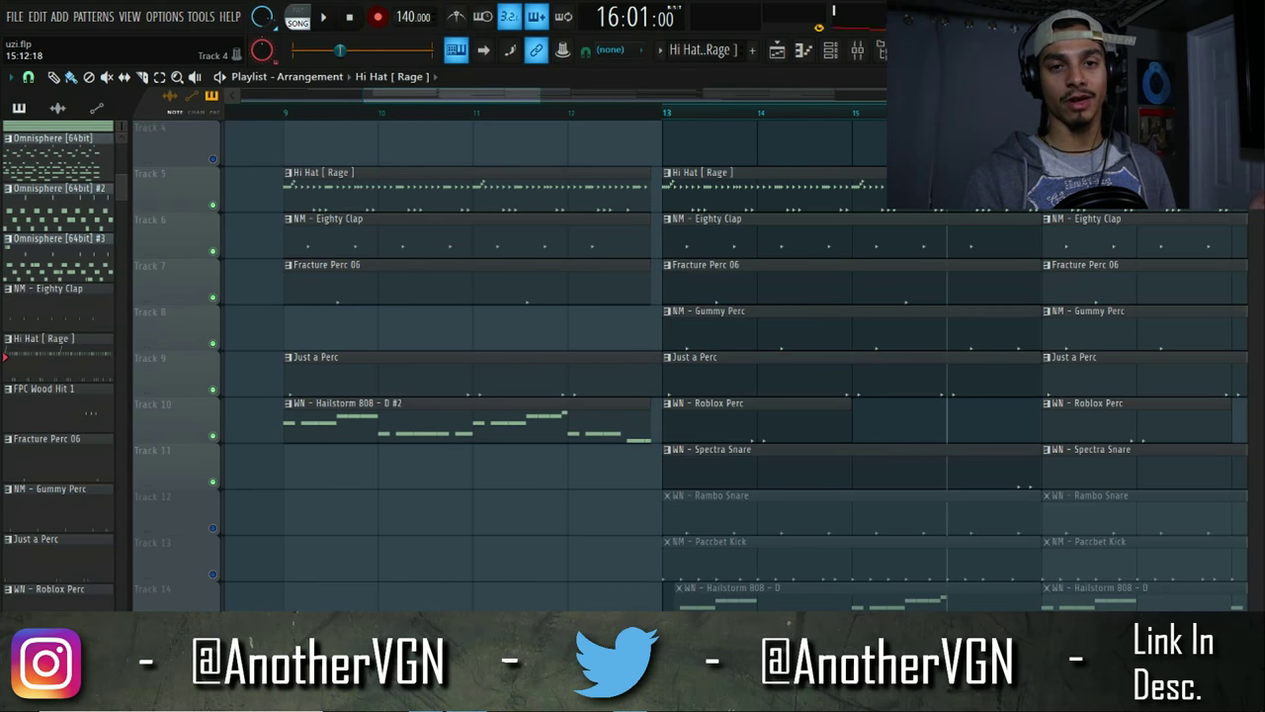
key("space")
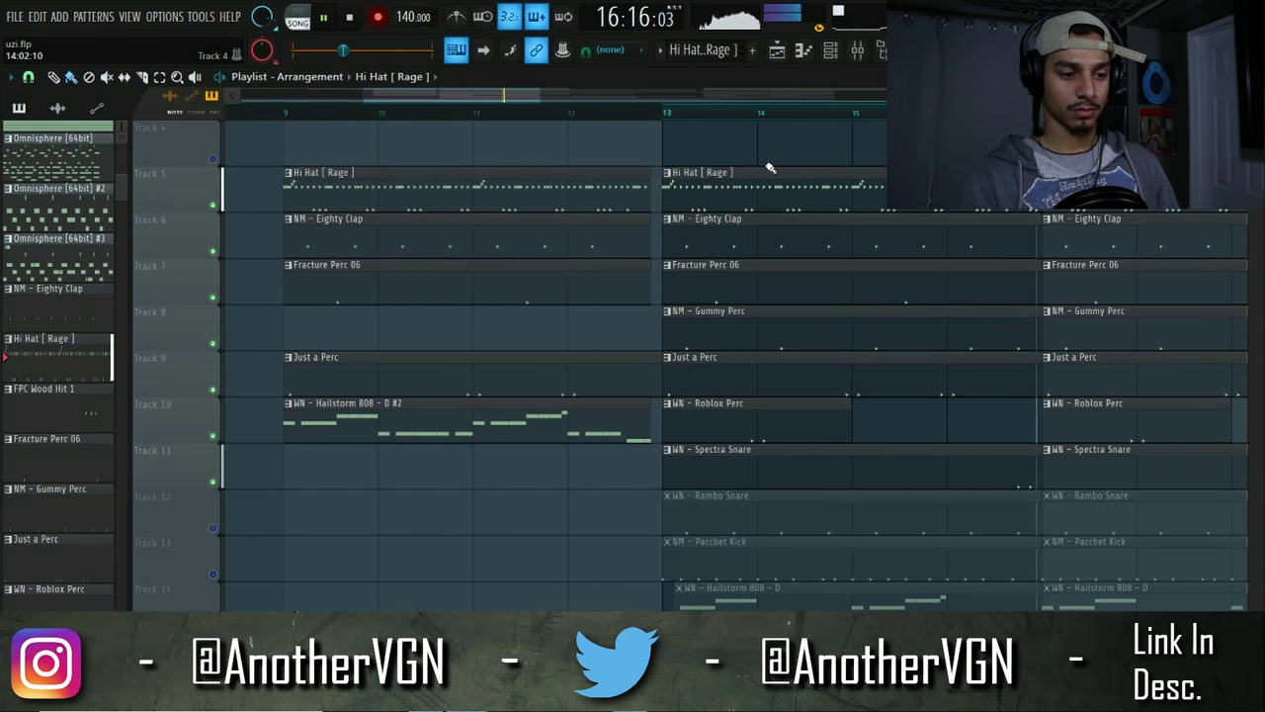
key("space")
left_click(665, 113)
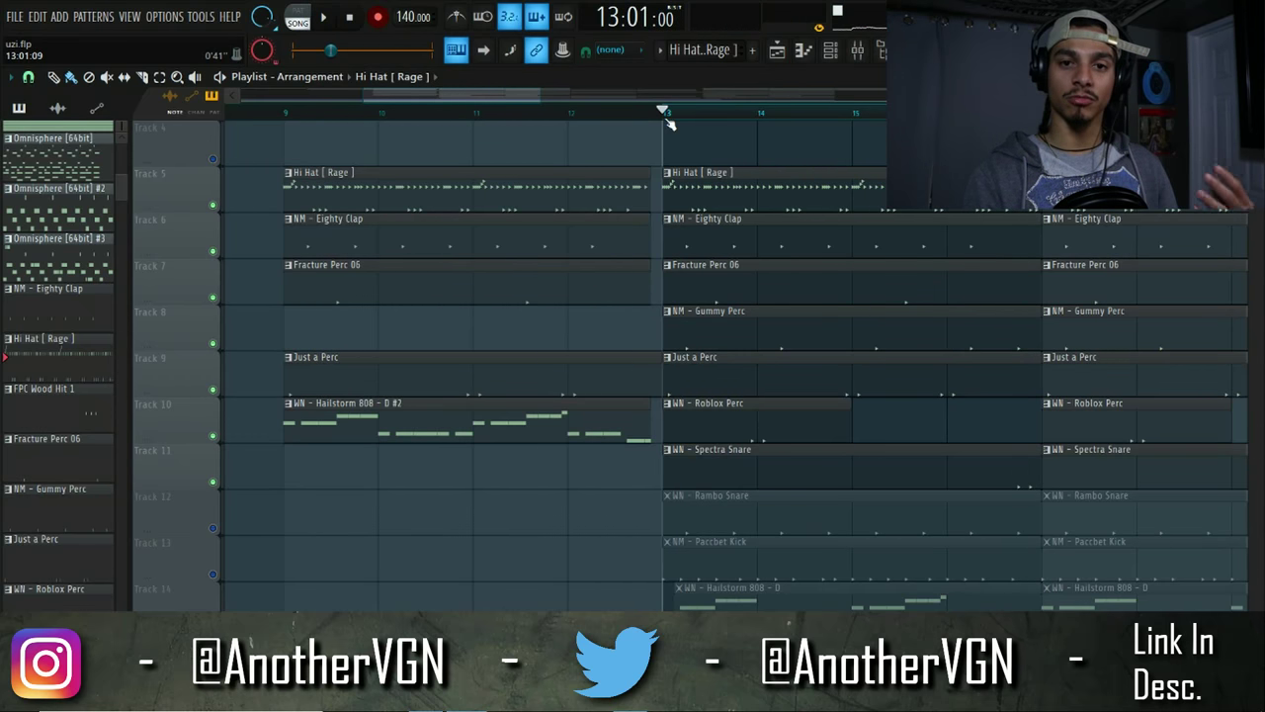
- Unmute Tracks 12 and 13 and play Rambo Snare and Paccbet Kick with the other drums from bar 13
scroll(473, 446, "down", 2)
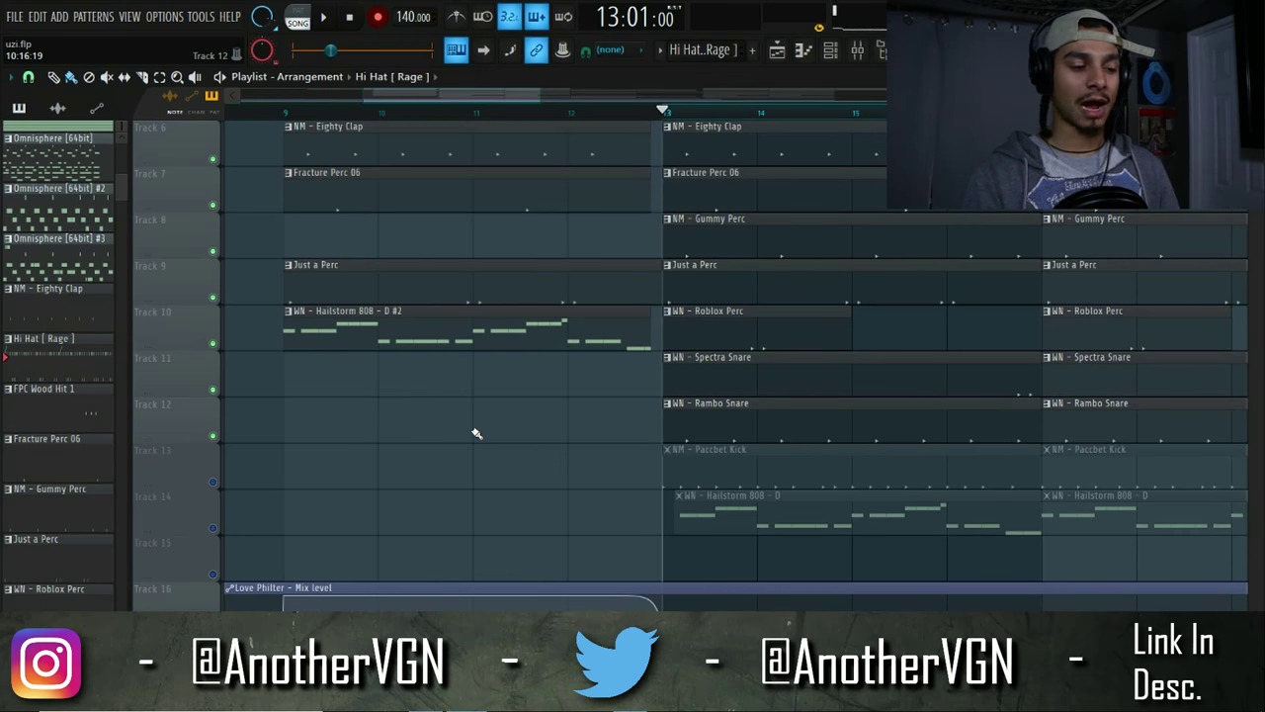
key("space")
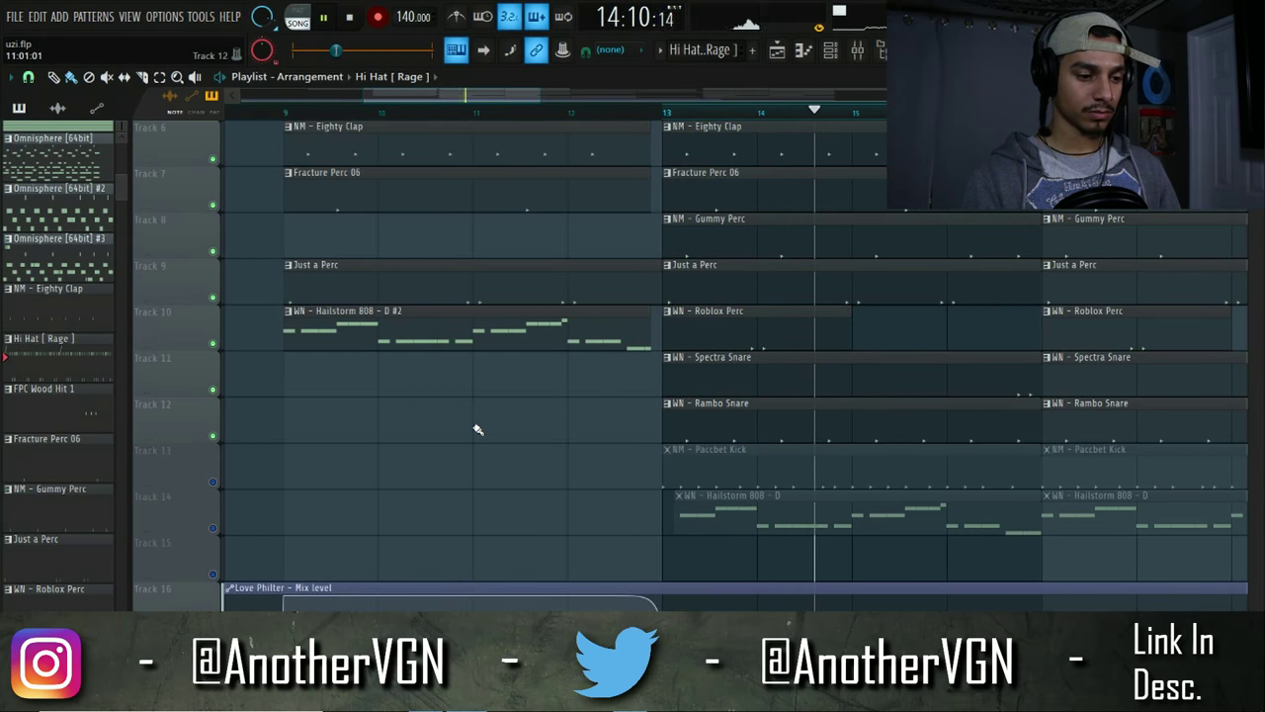
left_click(212, 482)
key("space")
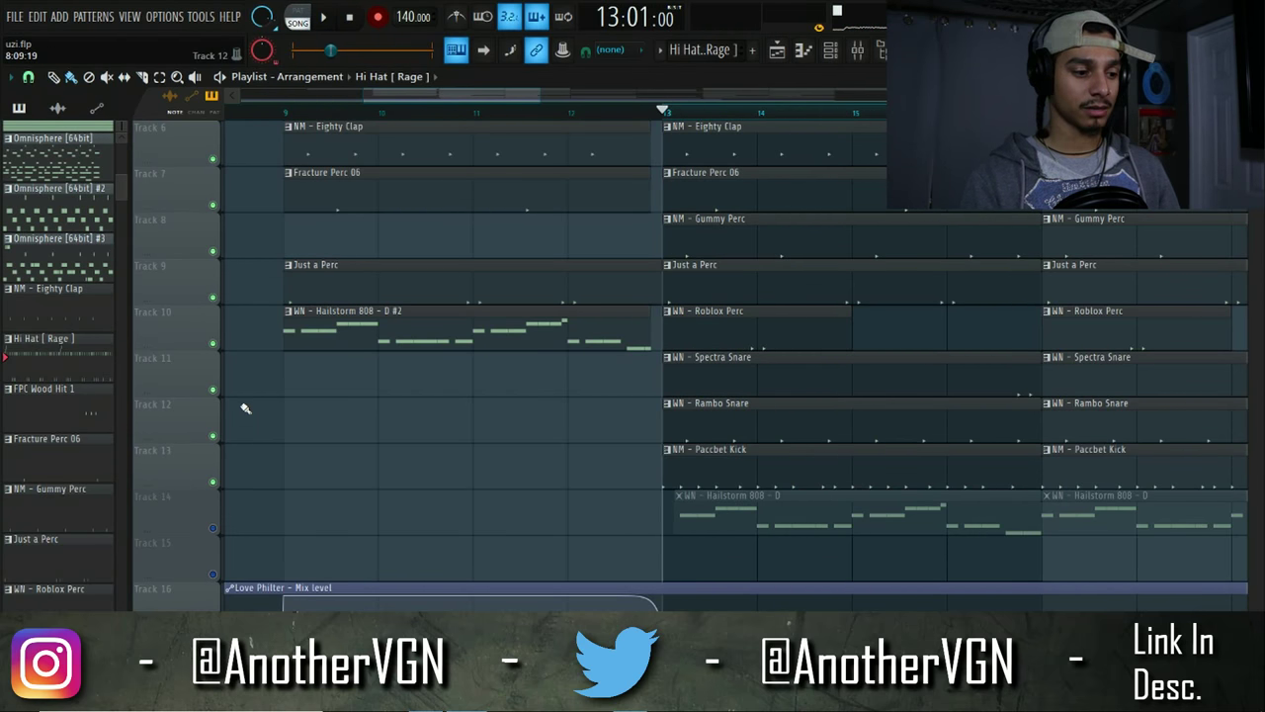
key("space")
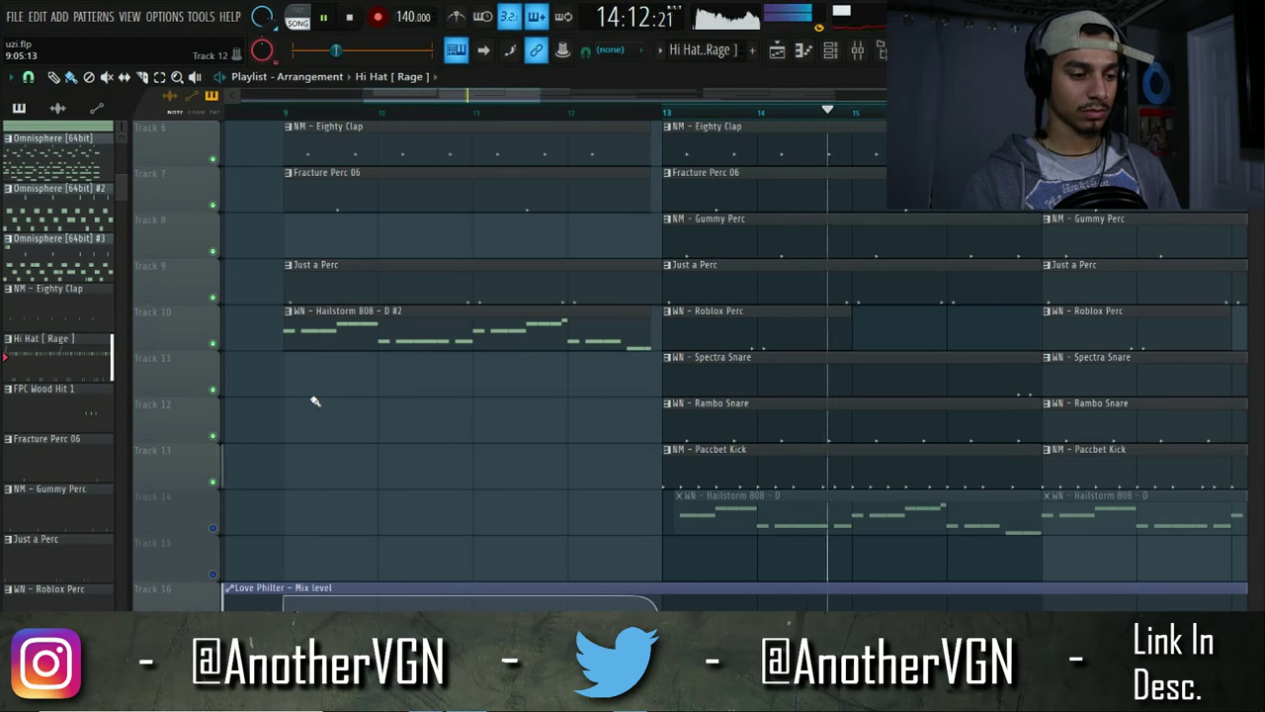
key("space")
- Unmute Track 14 and play the Hailstorm 808 with all the drums from bar 13
left_click(214, 525)
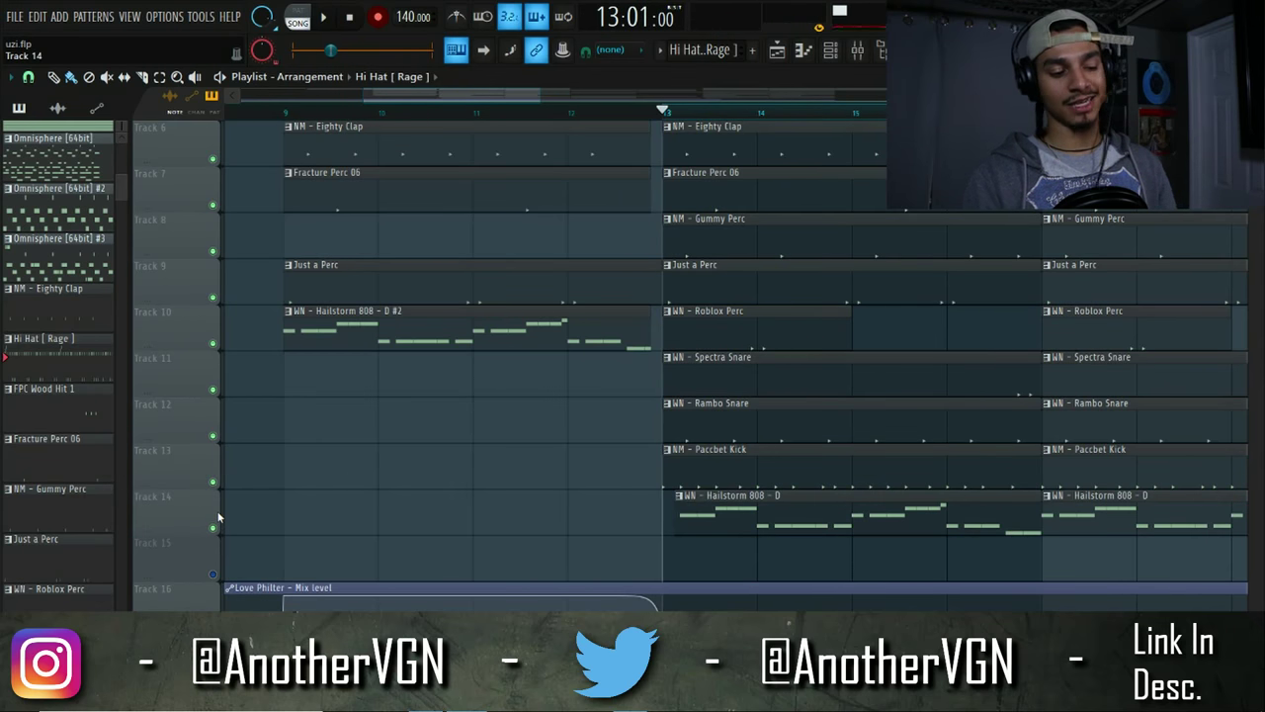
key("space")
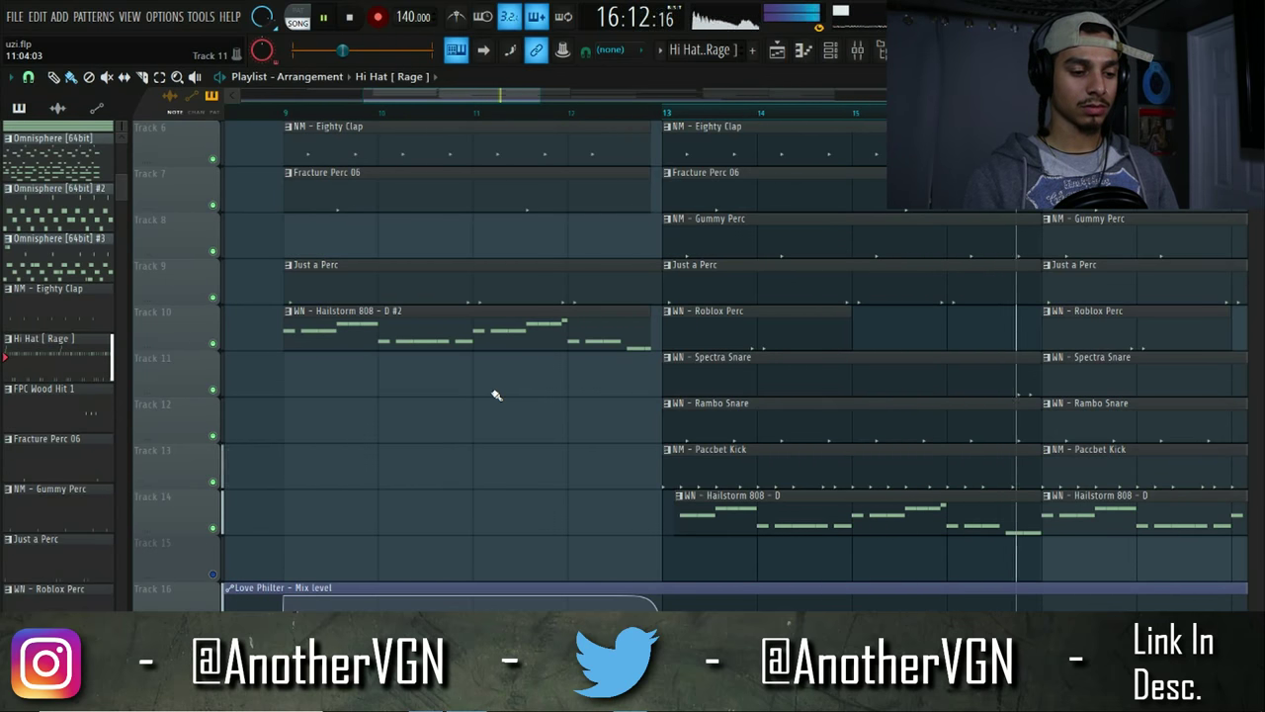
key("space")
- Close the Fruity parametric EQ 2 window of Insert 2 and return from the mixer to the playlist
scroll(497, 395, "down", 3)
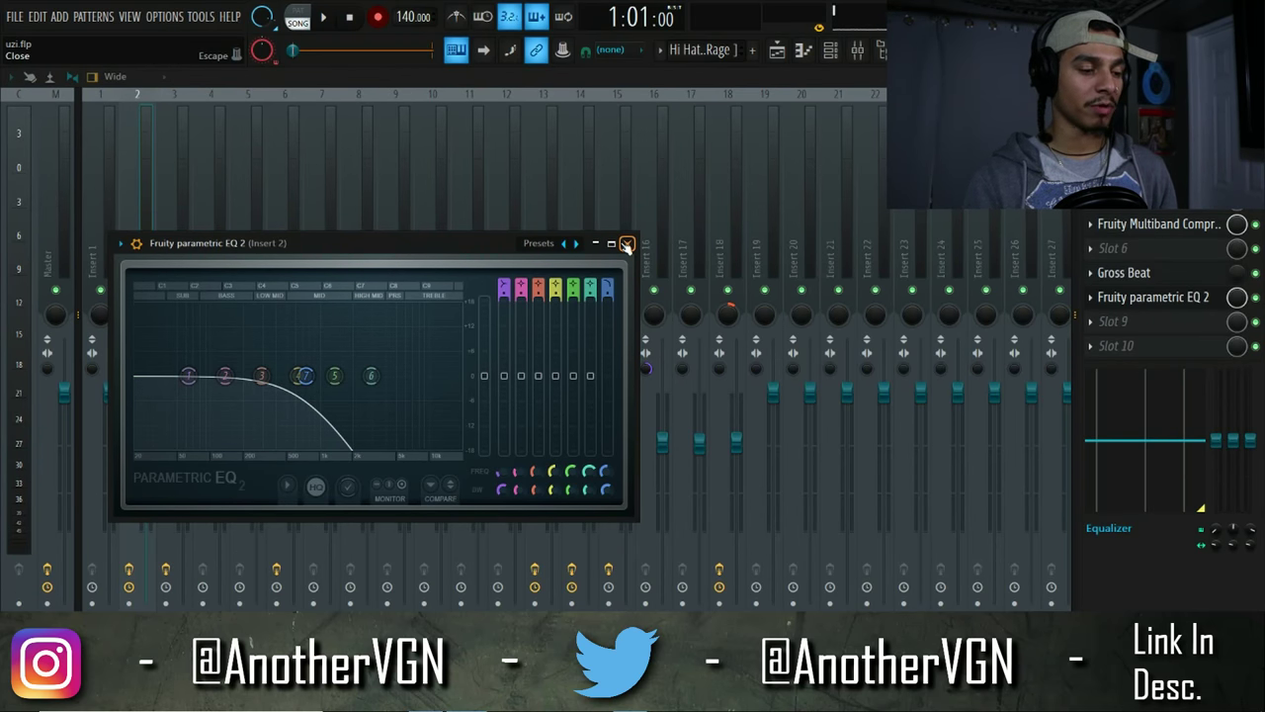
left_click(625, 244)
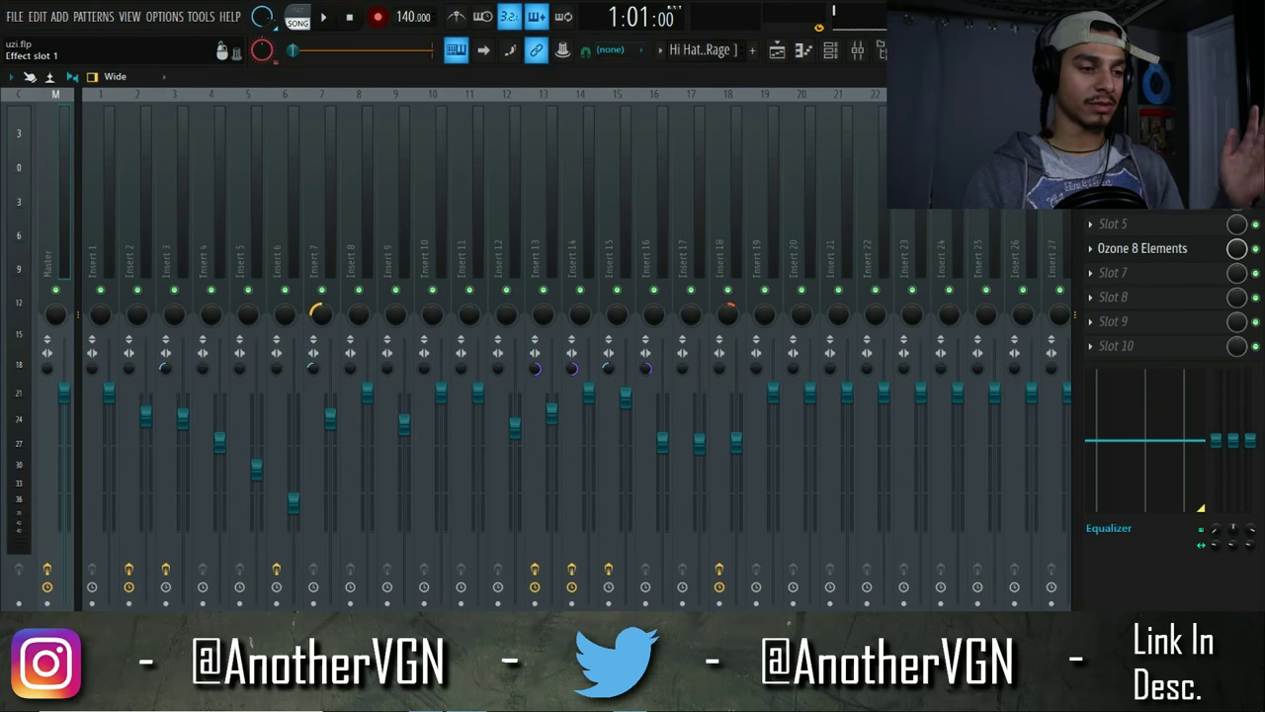
left_click(803, 49)
left_click(778, 50)
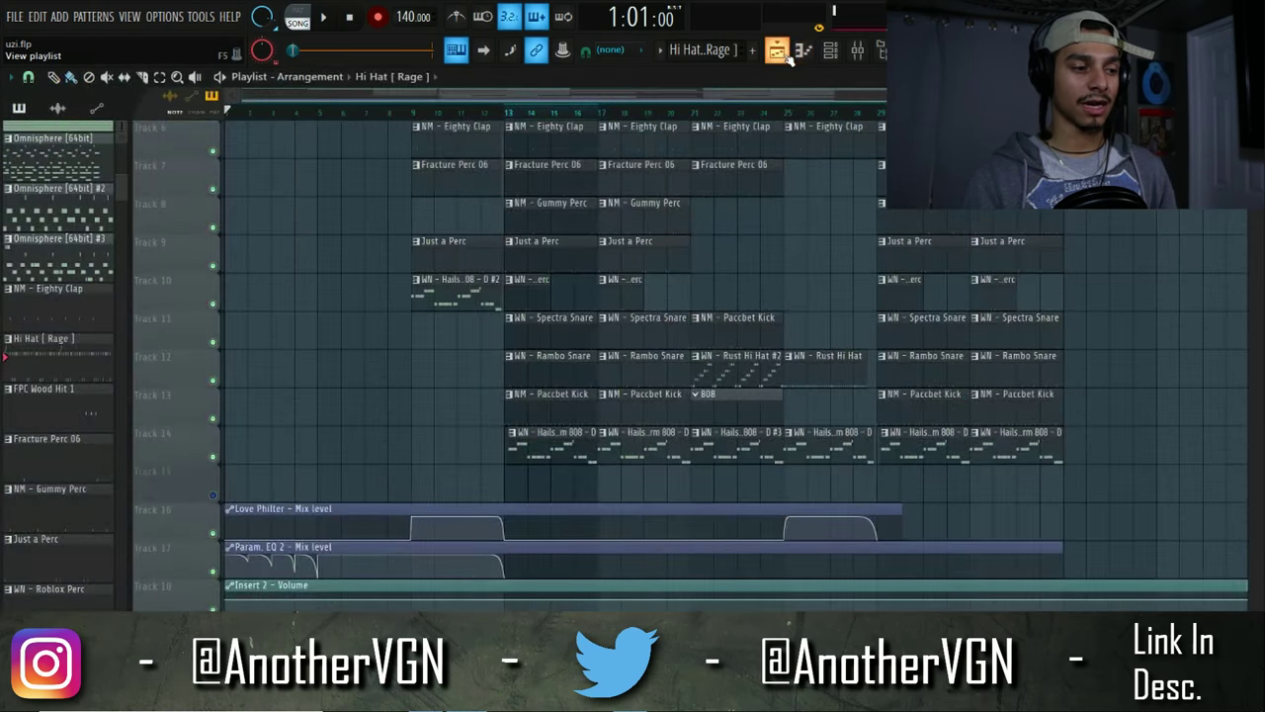
- Play the intro from bar 1 and look over the mix level and volume automation clips on Tracks 16 to 19
scroll(407, 192, "up", 4)
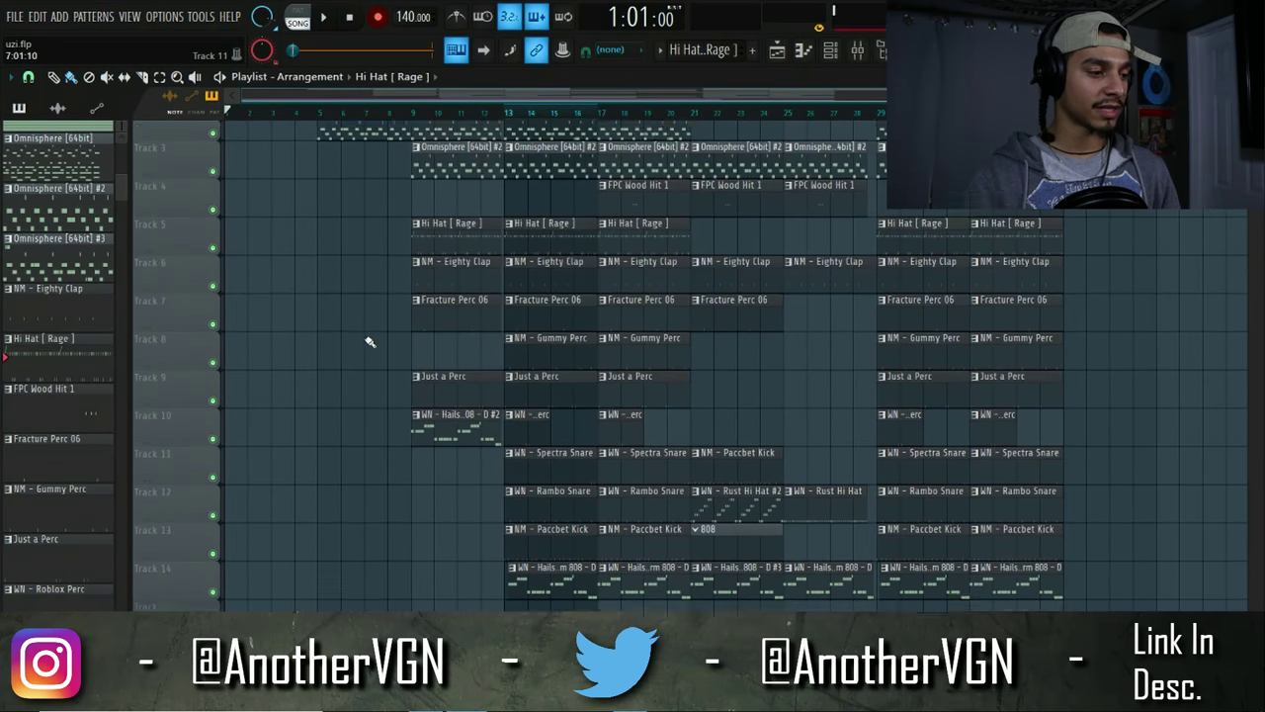
scroll(376, 246, "down", 3)
key("space")
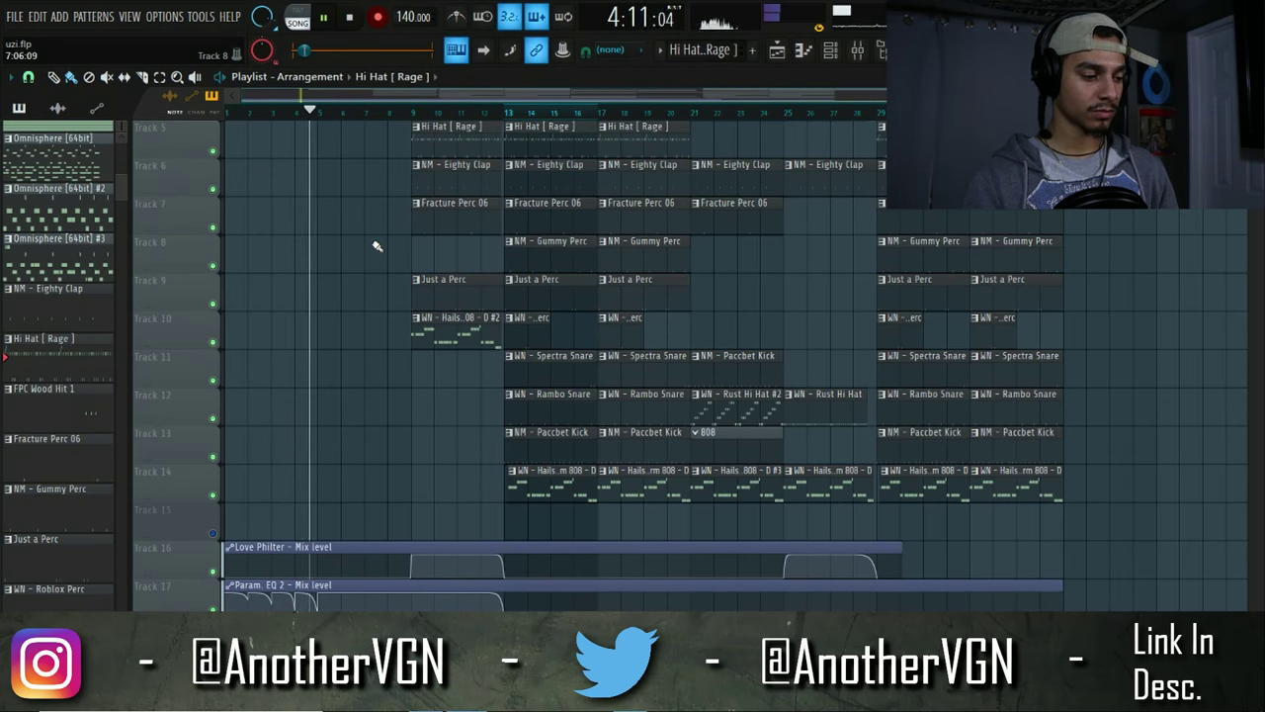
key("space")
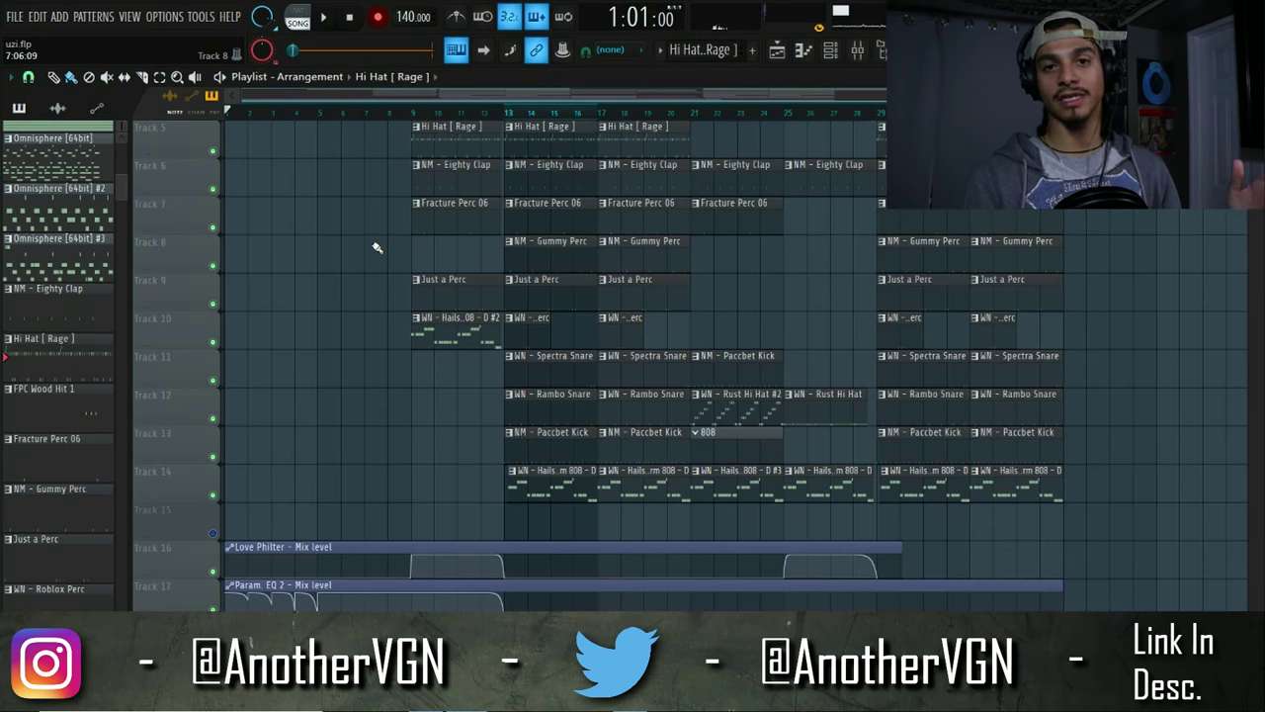
scroll(371, 251, "down", 4)
scroll(371, 277, "down", 2, "ctrl")
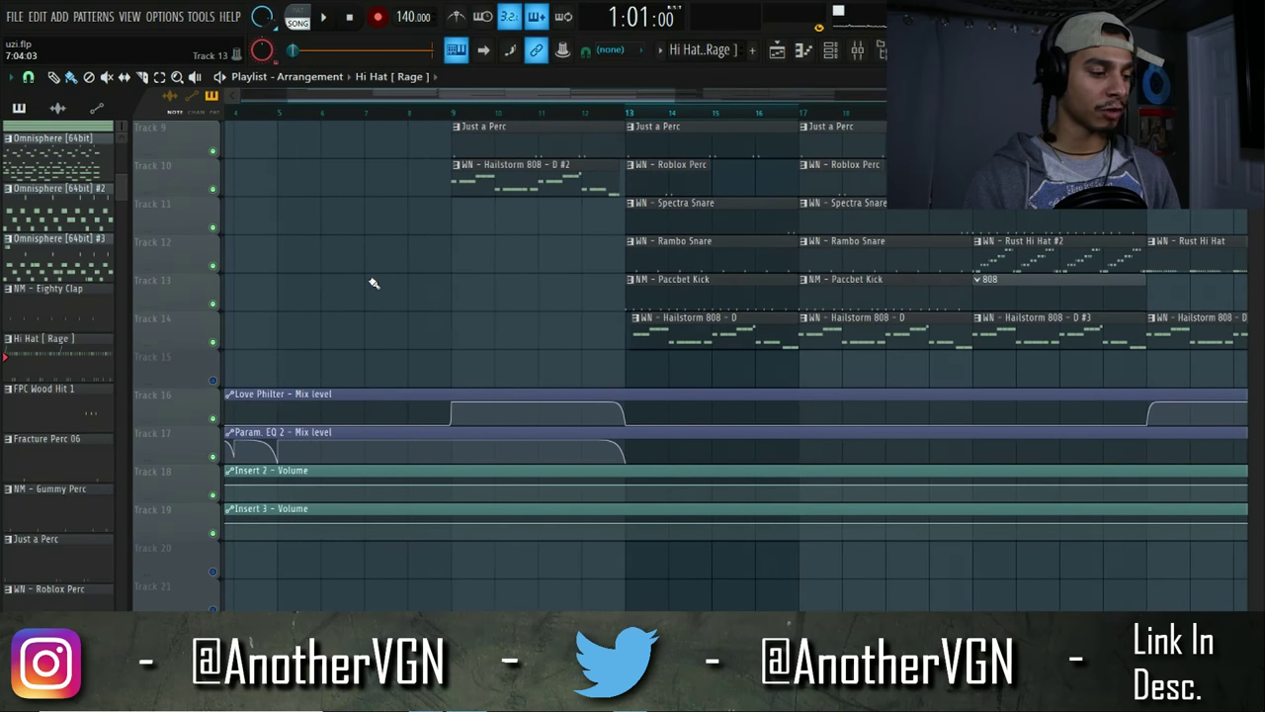
scroll(483, 427, "up", 2, "ctrl")
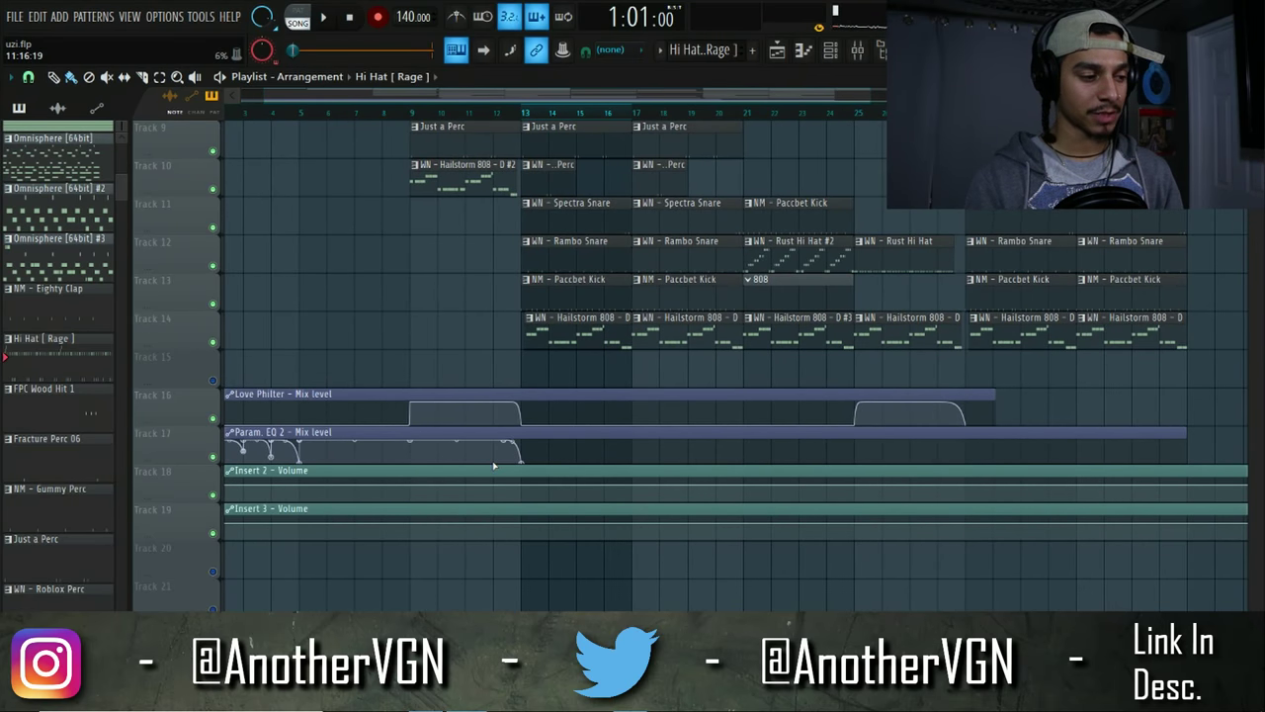
scroll(417, 324, "up", 5)
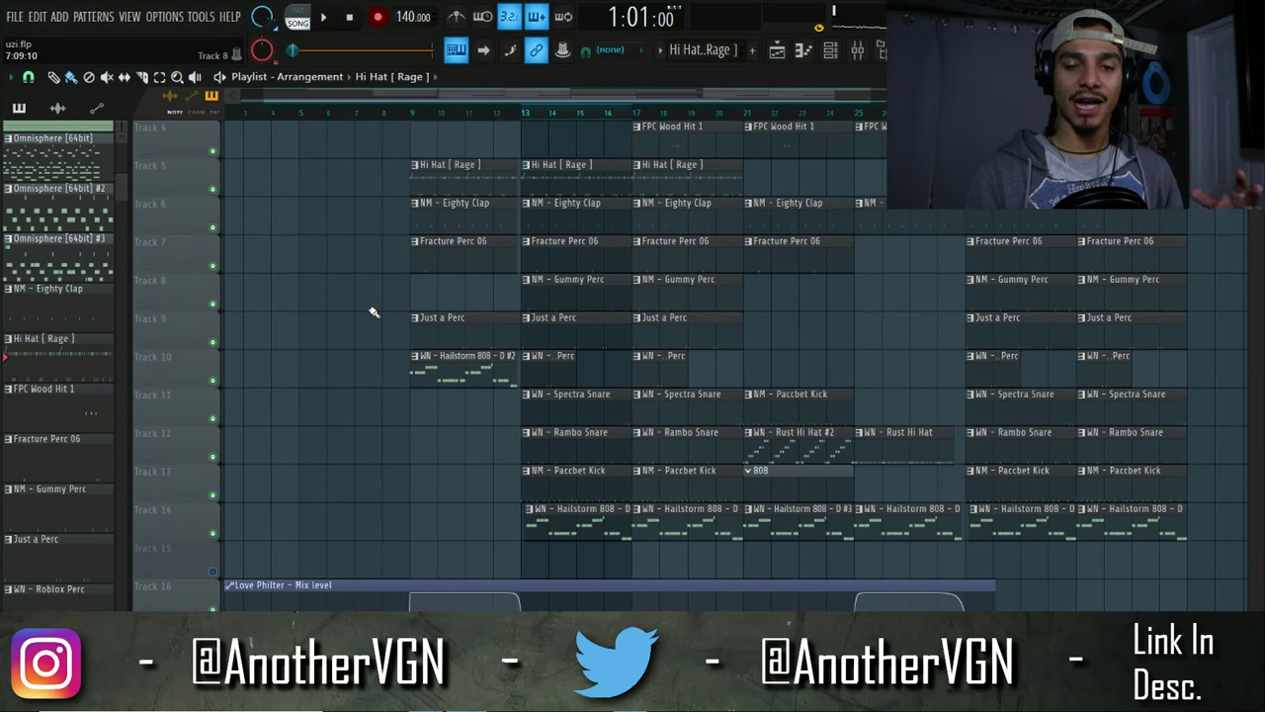